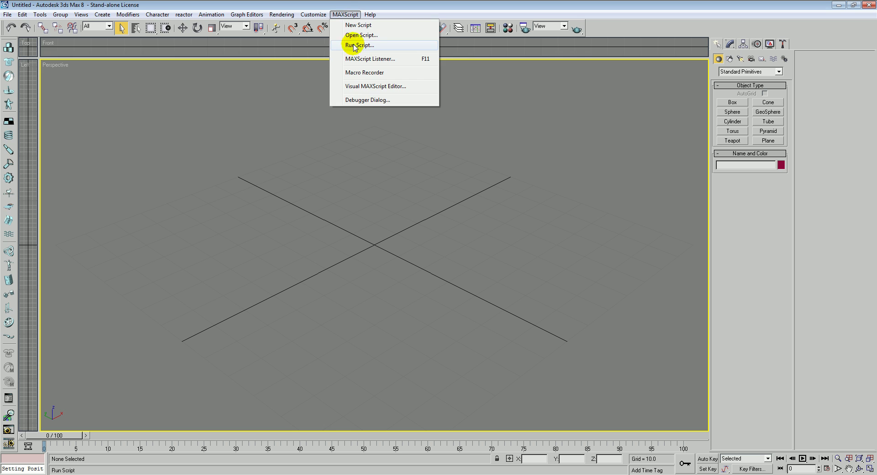
Run the script GBXModel_Importer_v2-0-0.ms from the 3ds Max Scripts folder inside Program Files (x86)\Autodesk on drive C
left_click(147, 41)
left_click(146, 41)
left_click(146, 41)
left_click(146, 41)
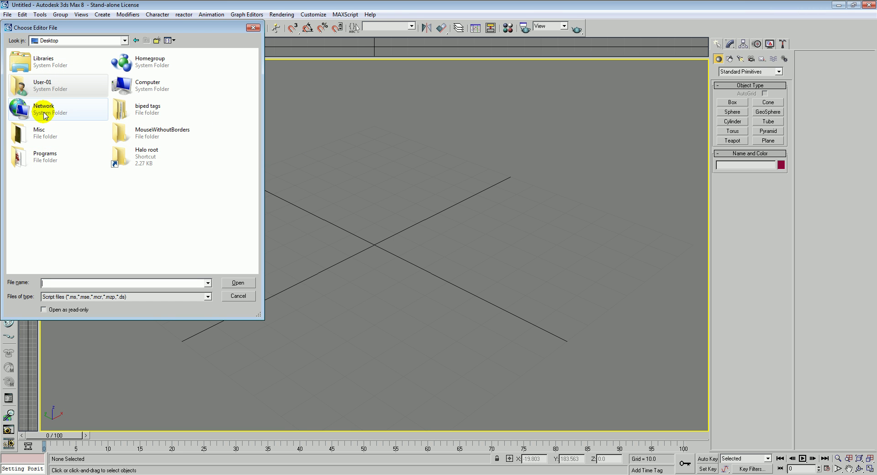
double_click(135, 86)
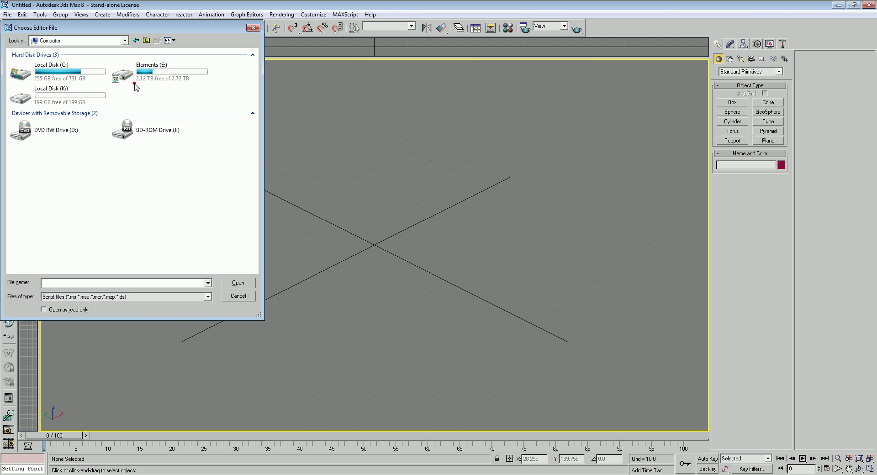
double_click(59, 72)
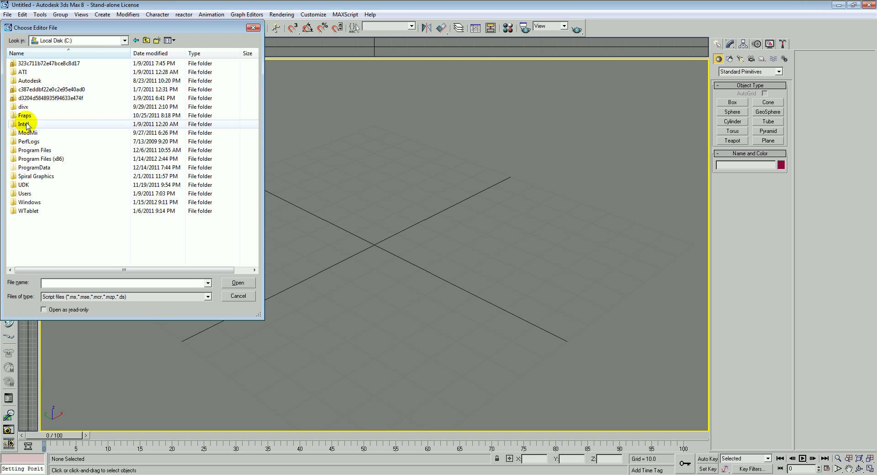
double_click(39, 159)
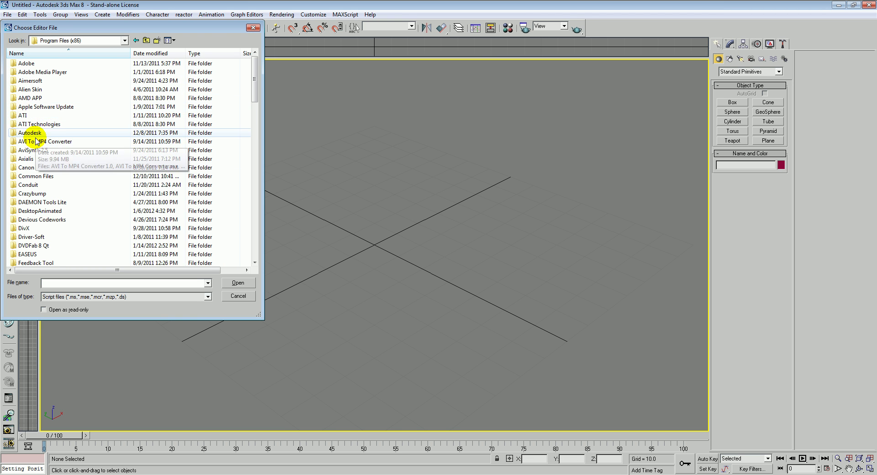
double_click(31, 133)
left_click(36, 73)
double_click(36, 73)
scroll(39, 151, "down", 2)
scroll(32, 248, "down", 2)
double_click(33, 223)
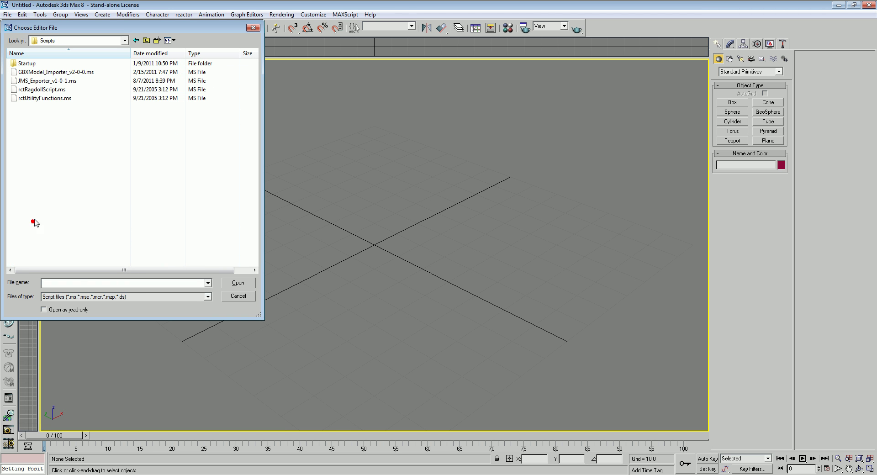
double_click(73, 71)
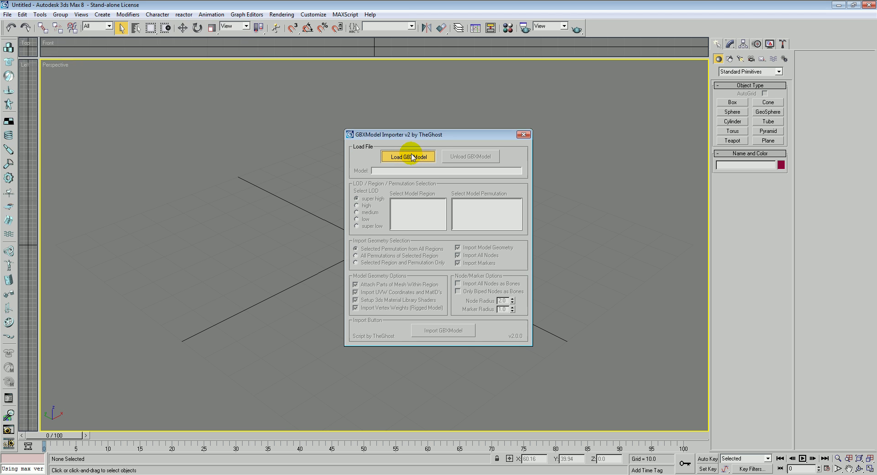
Load the cyborg.gbxmodel file from Halo Custom Edition's tags\characters\cyborg folder into the GBXModel Importer
left_click(413, 158)
left_click(147, 41)
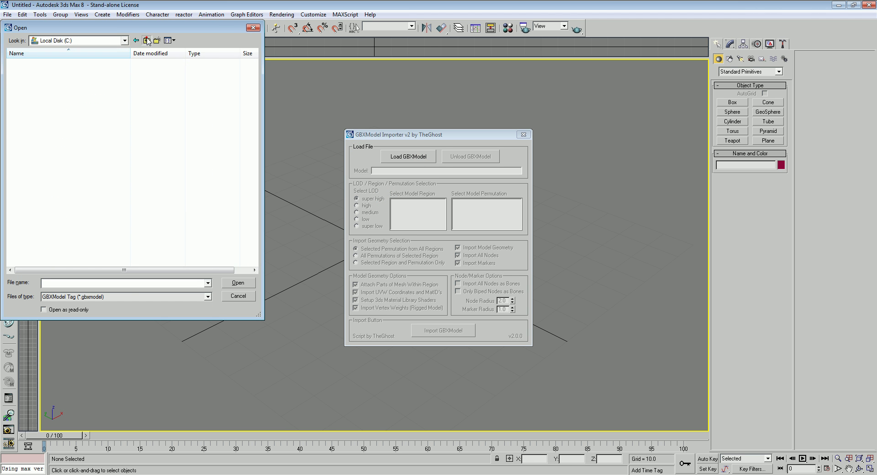
left_click(146, 40)
left_click(146, 40)
left_click(147, 40)
double_click(132, 154)
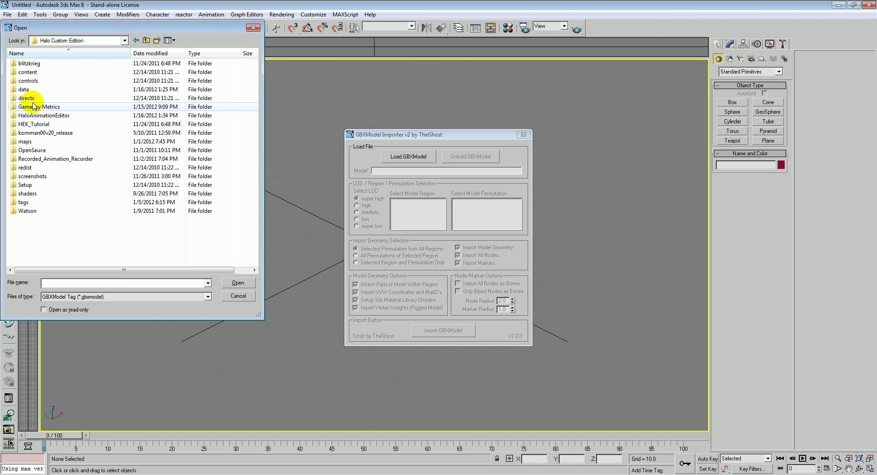
double_click(26, 202)
double_click(32, 90)
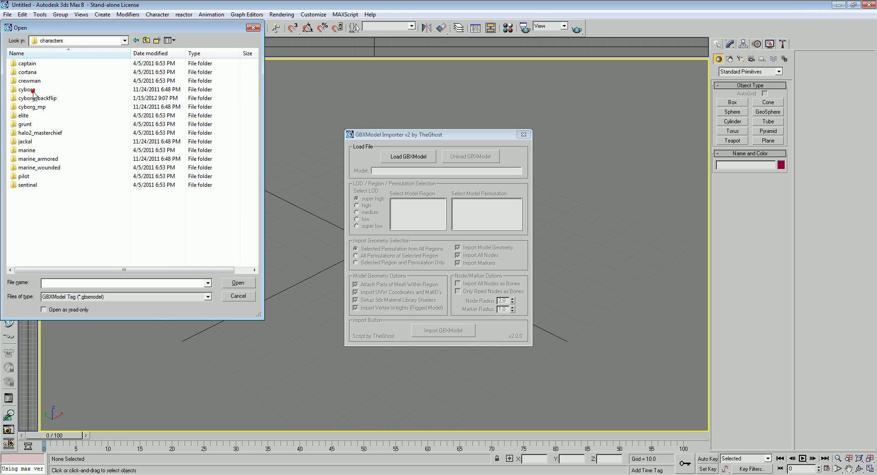
double_click(28, 90)
left_click(34, 98)
double_click(33, 98)
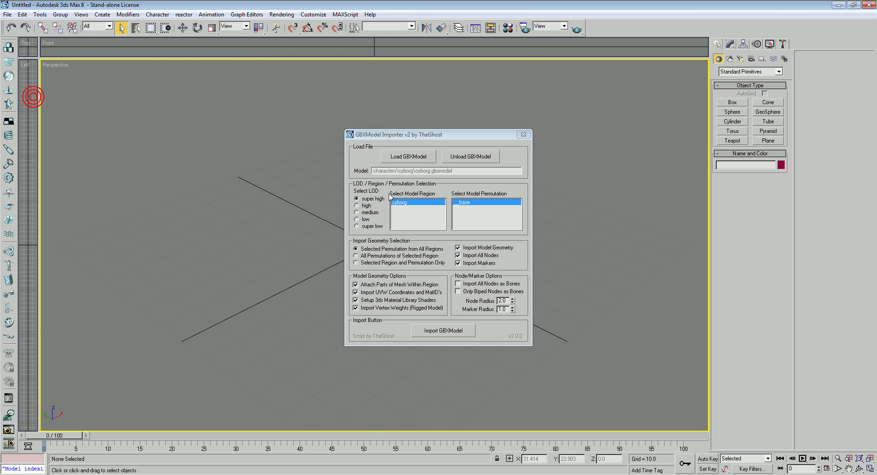
Import the cyborg model with only biped nodes as bones, and close the importer
left_click(465, 293)
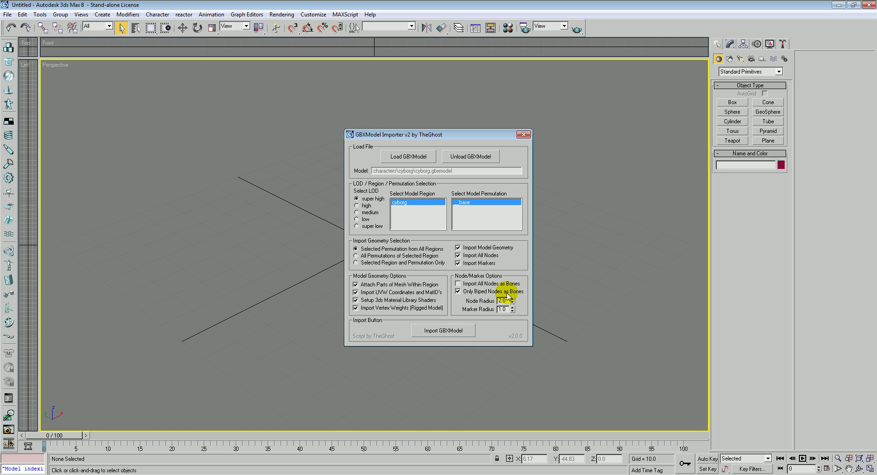
left_click(452, 330)
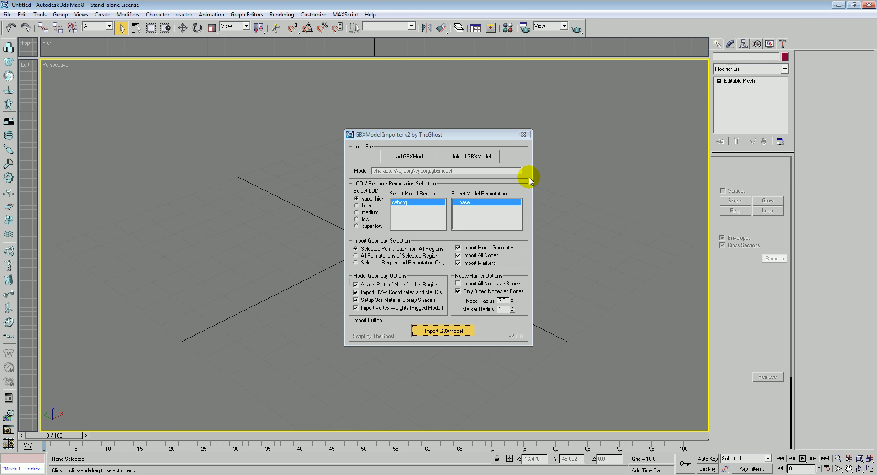
left_click(524, 135)
middle_click_drag(520, 156, 408, 244)
middle_click_drag(412, 153, 476, 163)
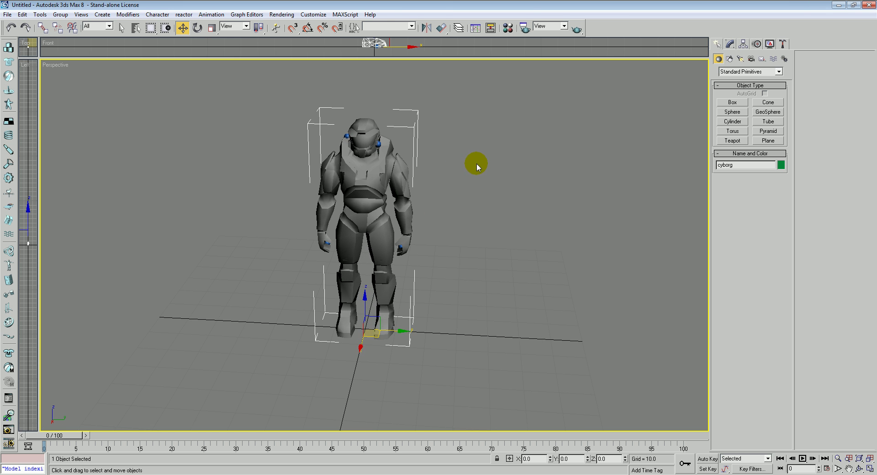
Create a biped skeleton about 66.9 units tall, standing in front of the cyborg model
left_click(98, 15)
mouse_move(155, 179)
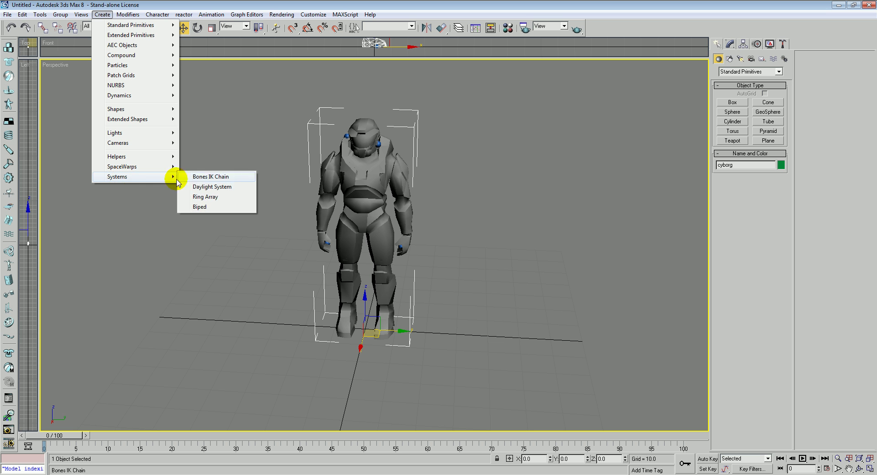
left_click(202, 209)
middle_click_drag(354, 212, 397, 218, "alt")
left_click_drag(405, 382, 462, 158)
middle_click_drag(455, 223, 458, 188, "alt")
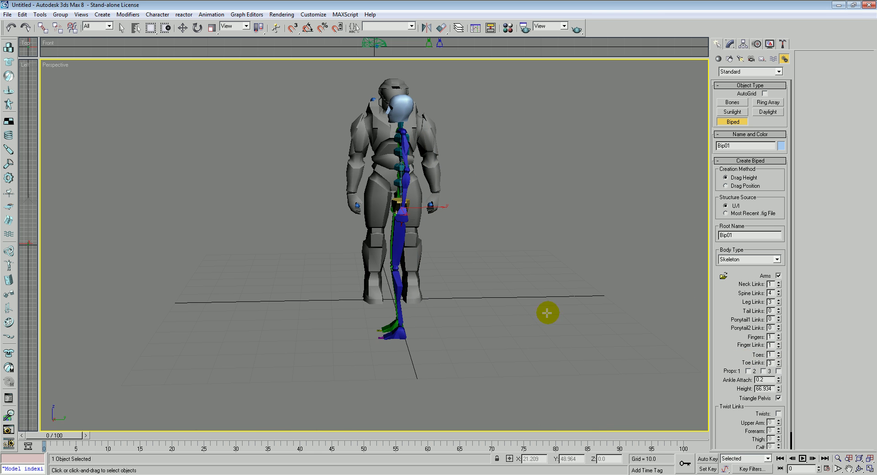
Compare the biped with the cyborg in the front view and set the biped's height to 69.434
key("f")
scroll(484, 279, "up", 4)
scroll(489, 283, "down", 4)
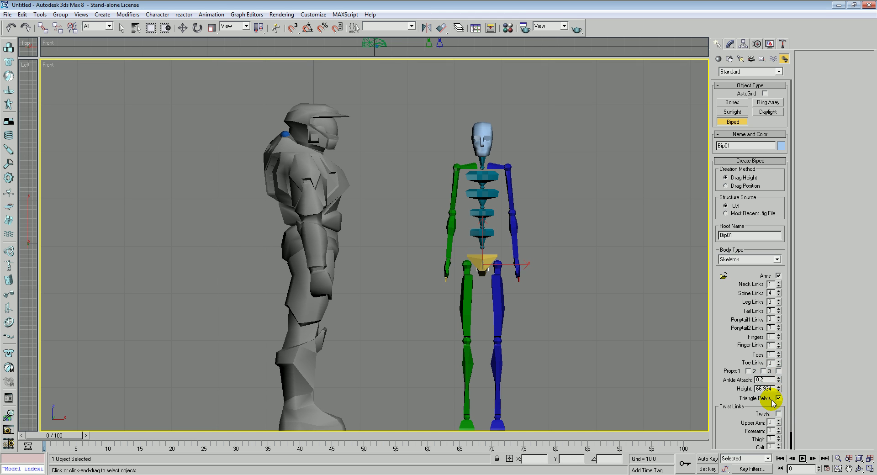
mouse_move(779, 388)
left_mouse_down()
mouse_move(777, 366)
mouse_move(779, 375)
left_mouse_up()
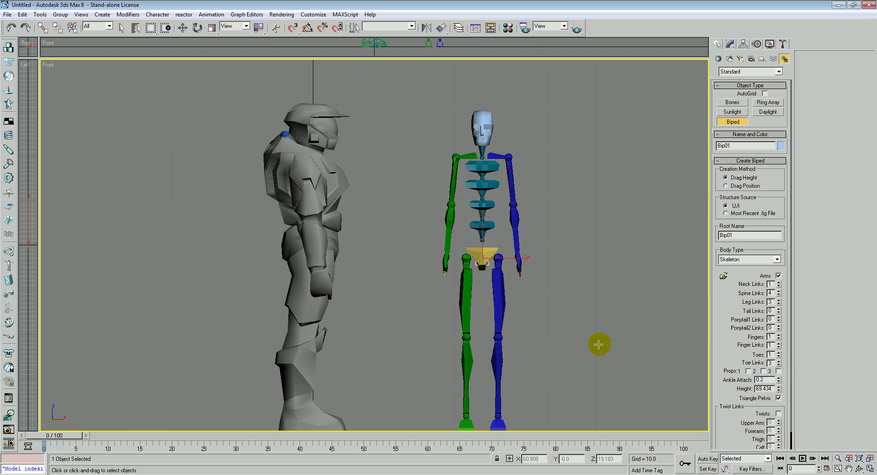
middle_click_drag(591, 325, 637, 232)
scroll(597, 243, "down", 4)
left_click_drag(593, 143, 594, 62)
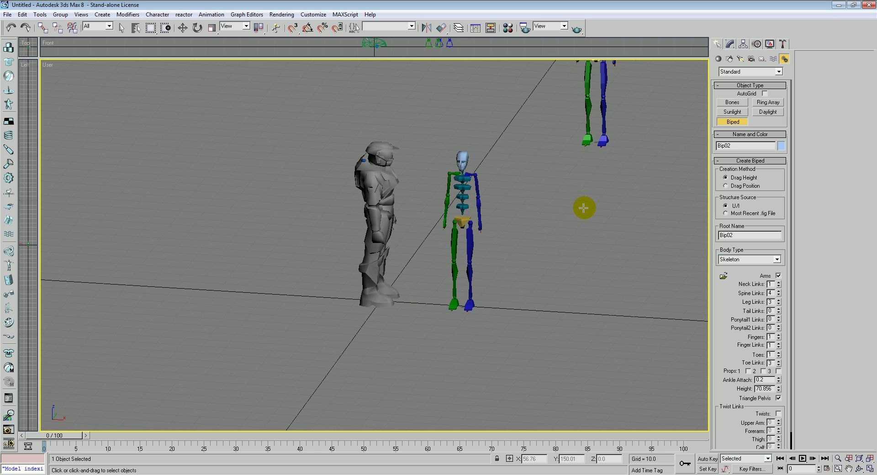
key("w")
key("Delete")
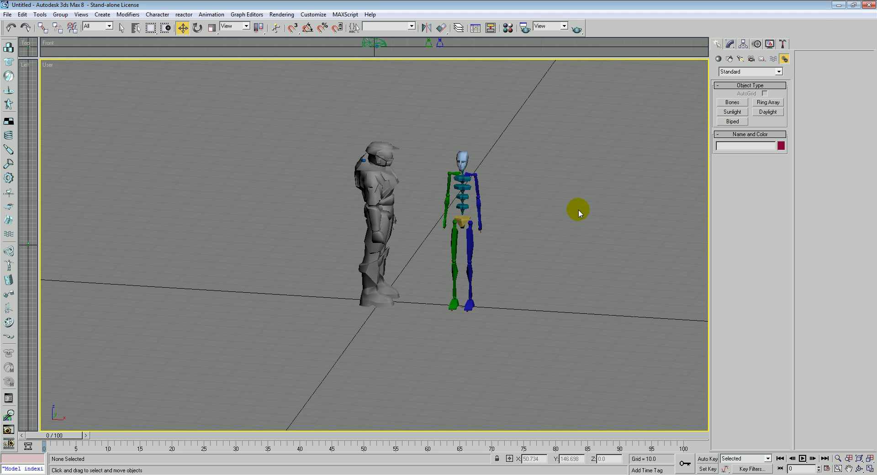
Try to rotate the whole biped skeleton with angle snap to match the cyborg's facing direction
left_click_drag(535, 134, 424, 332)
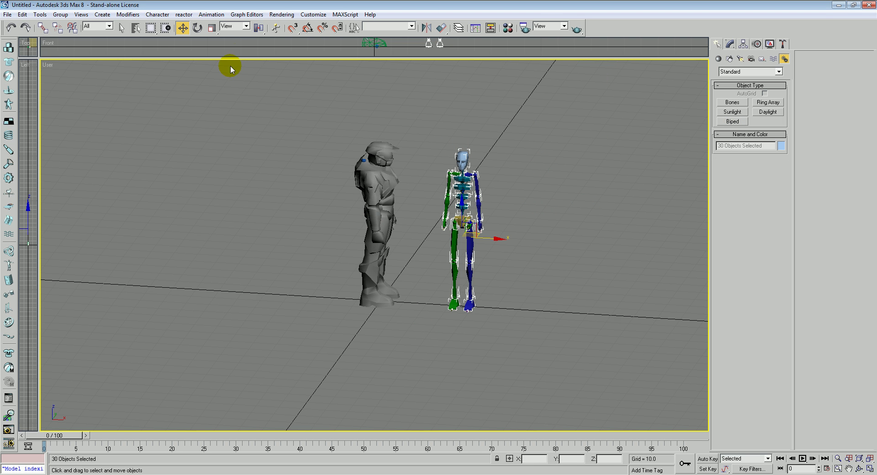
left_click(199, 29)
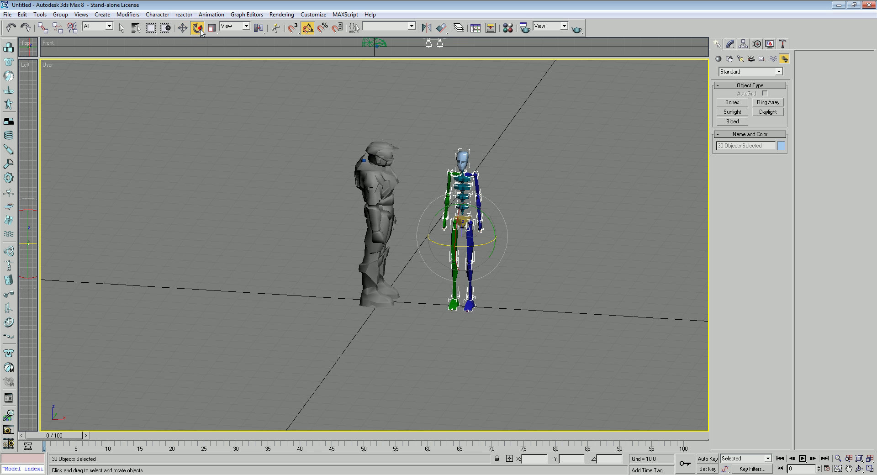
mouse_move(472, 246)
left_mouse_down()
mouse_move(501, 243)
mouse_move(457, 250)
mouse_move(470, 253)
left_mouse_up()
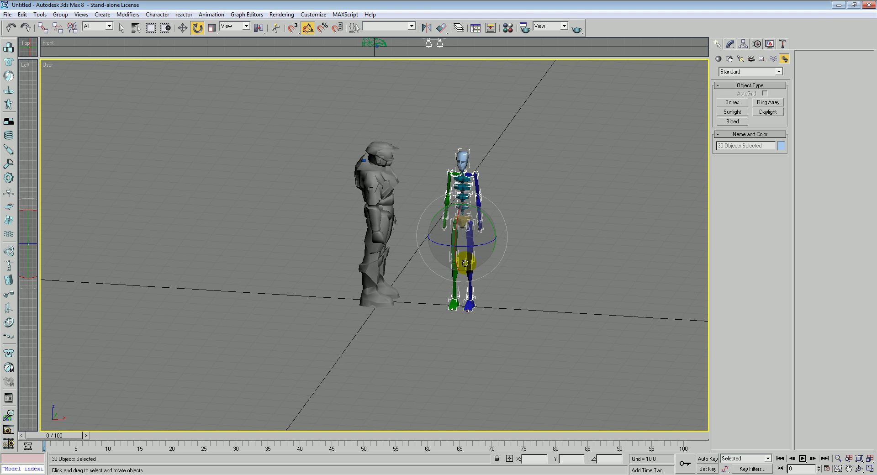
left_click(16, 30)
Rotate the cyborg model together with its bones and markers by -90 degrees about the Z axis
left_click_drag(412, 147, 316, 346)
left_click_drag(386, 223, 350, 227)
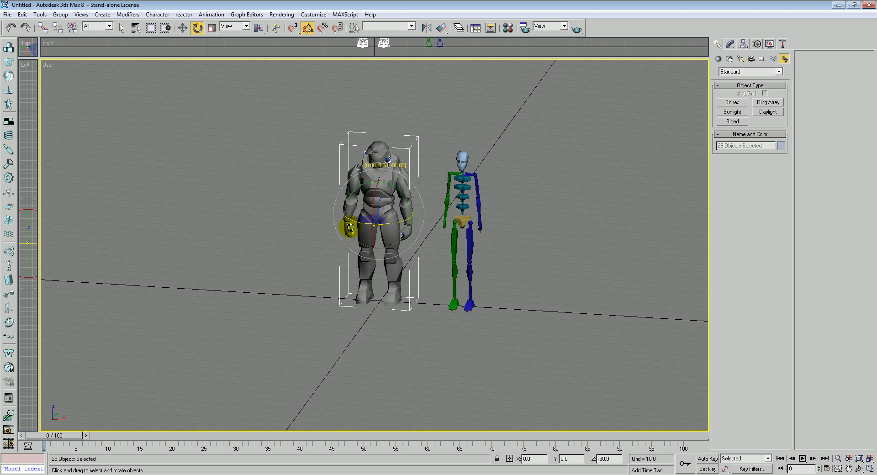
middle_click_drag(498, 238, 490, 260, "alt")
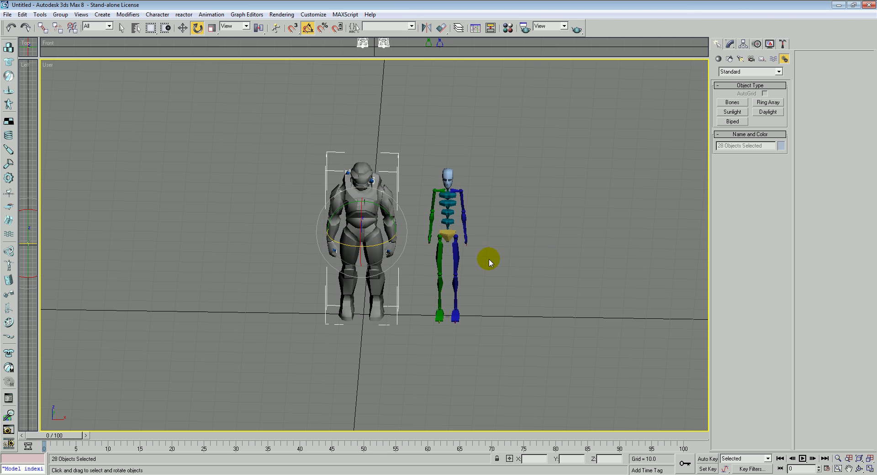
Move the cyborg model and its bones along X to line up with the biped, and about 20.3 units along Y behind it
left_click(182, 28)
left_click_drag(388, 231, 484, 243)
middle_click_drag(451, 229, 385, 212, "alt")
left_click_drag(366, 199, 326, 190)
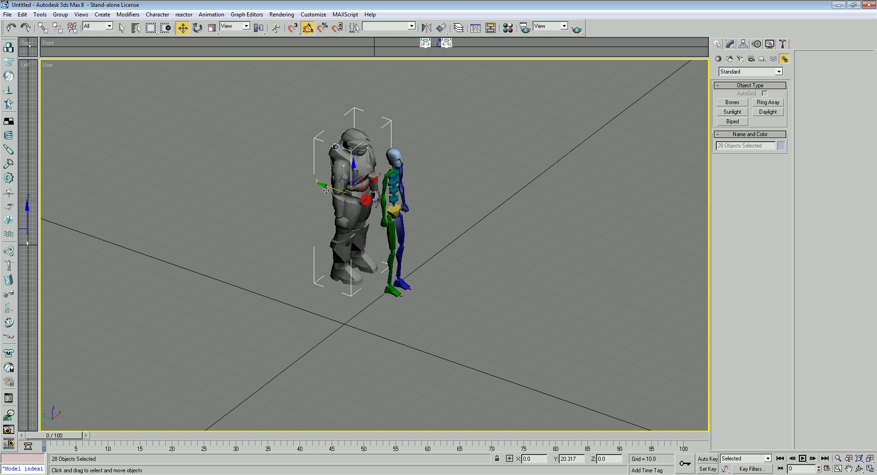
Hide the cyborg mesh and the antenna, body, head, flashlight, left and right hand, and left and right foot markers
scroll(428, 218, "up", 4)
middle_click_drag(431, 183, 585, 233)
left_click(136, 28)
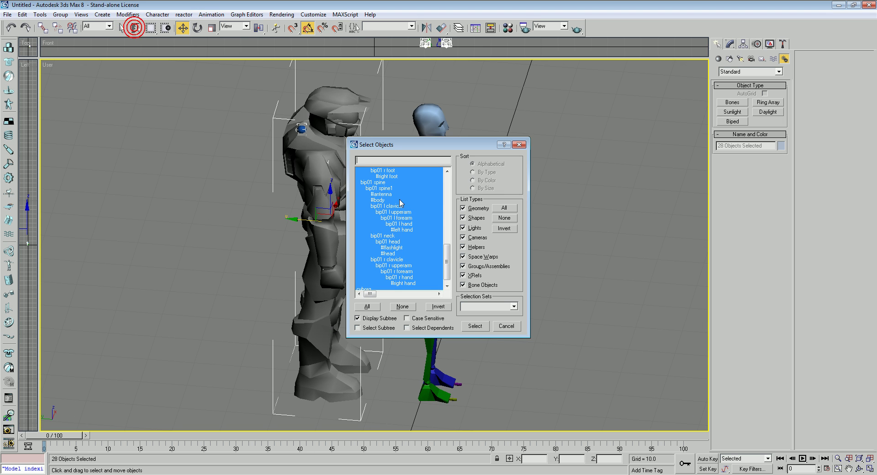
left_click_drag(449, 257, 449, 261)
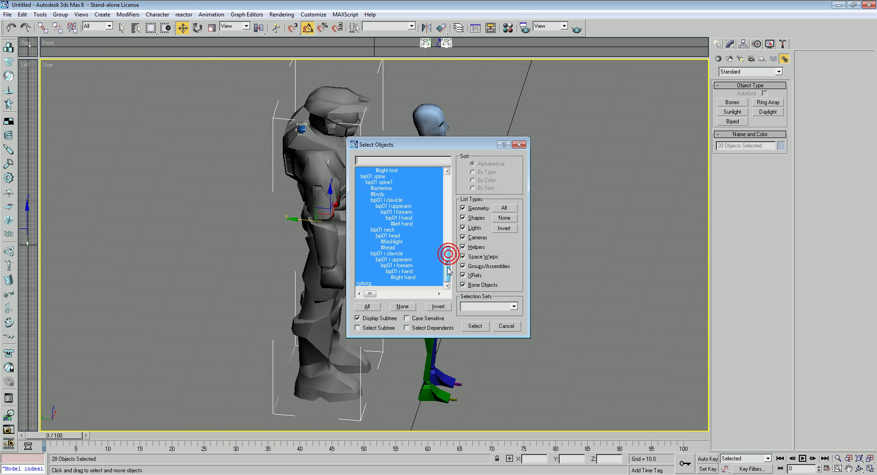
left_click(372, 284)
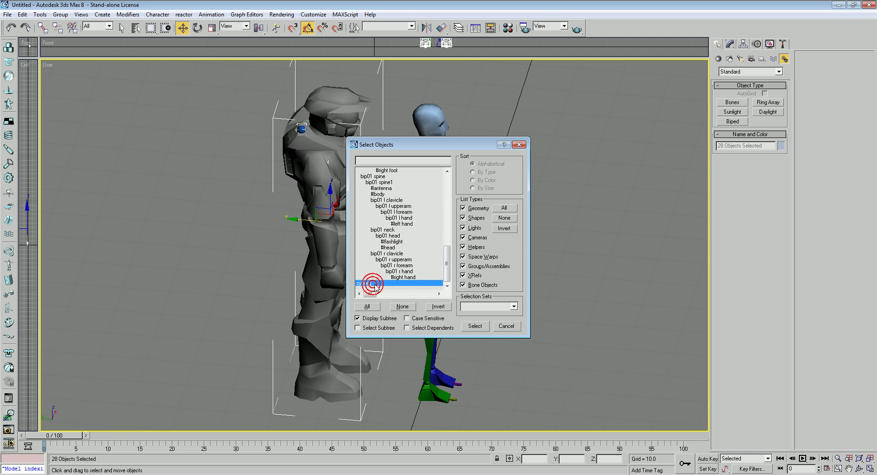
left_click(406, 277, "ctrl")
left_click(391, 248, "ctrl")
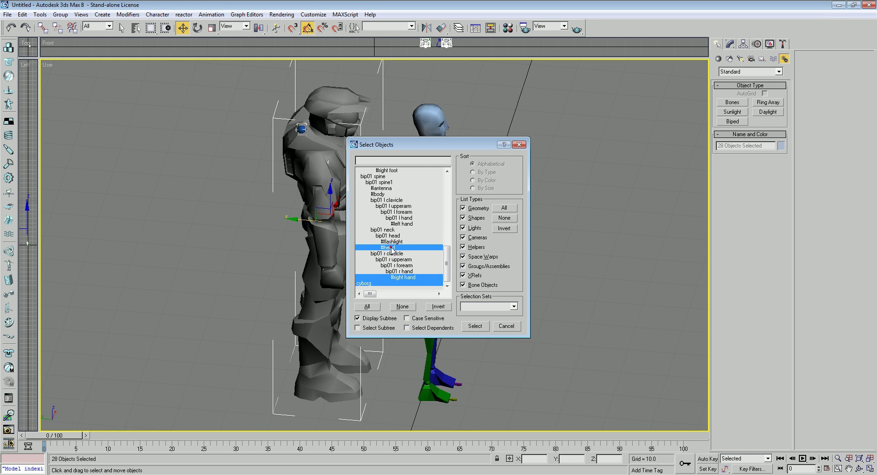
left_click(391, 242, "ctrl")
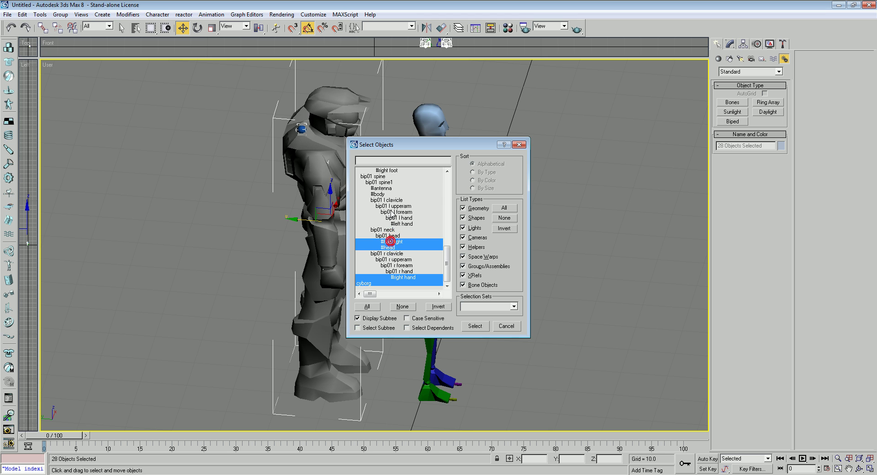
left_click(379, 195, "ctrl")
left_click(380, 188, "ctrl")
left_click(402, 224, "ctrl")
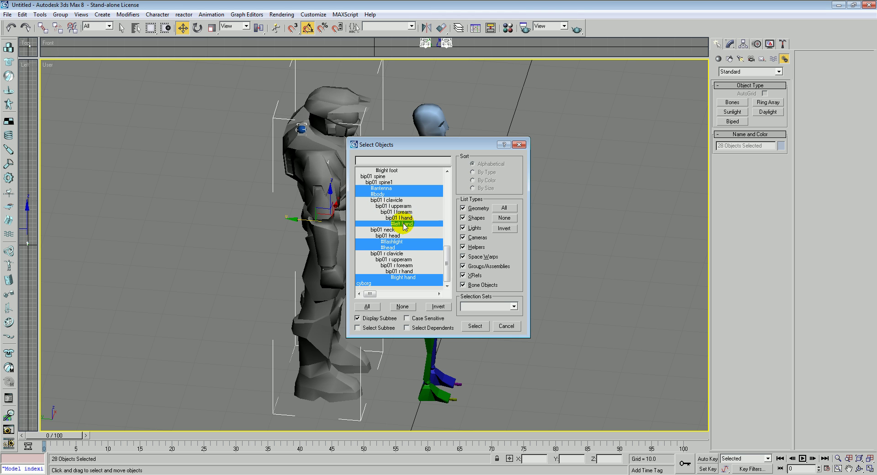
left_click(386, 170, "ctrl")
left_click_drag(447, 255, 448, 236)
left_click(385, 212, "ctrl")
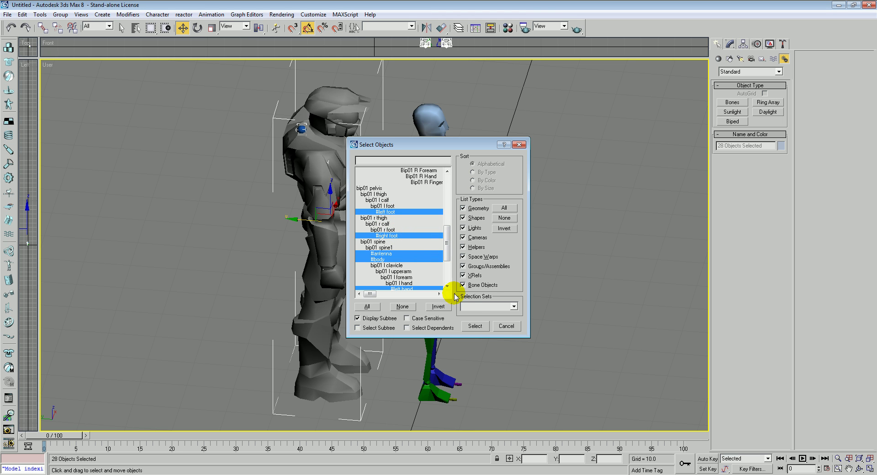
left_click(476, 325)
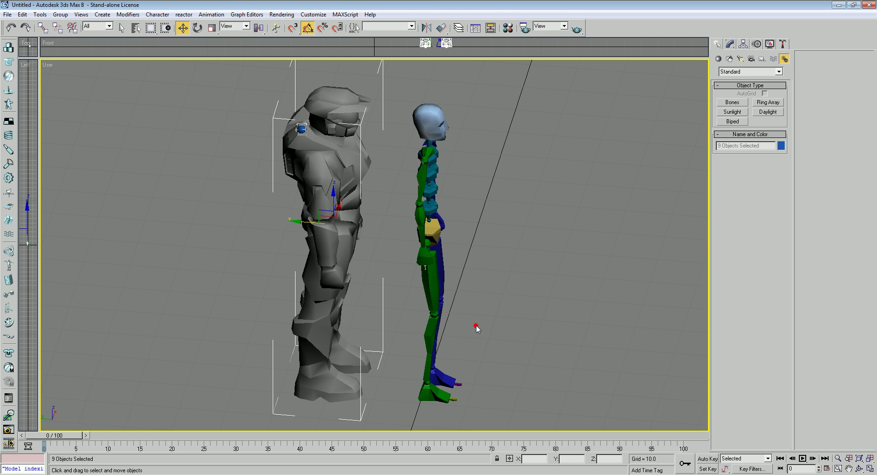
right_click(311, 135)
left_click(268, 109)
Look up the Orientation Constraint command and check its Insert hotkey in the keyboard customization settings
middle_click_drag(311, 178, 213, 193)
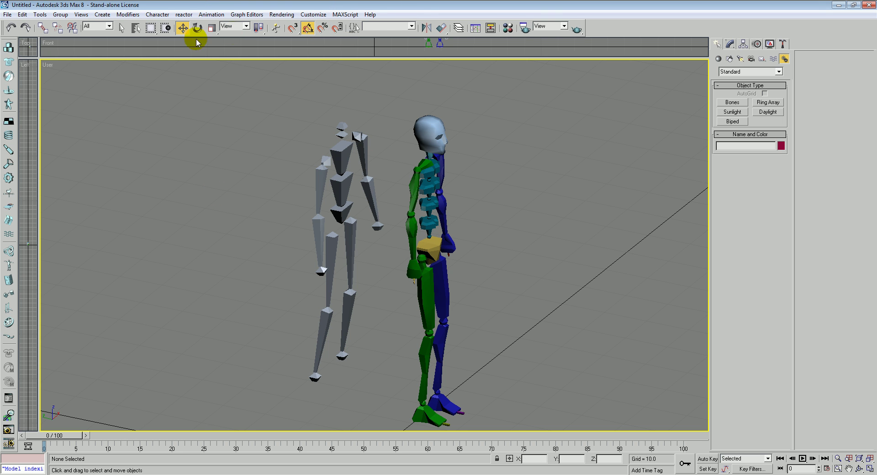
left_click(215, 14)
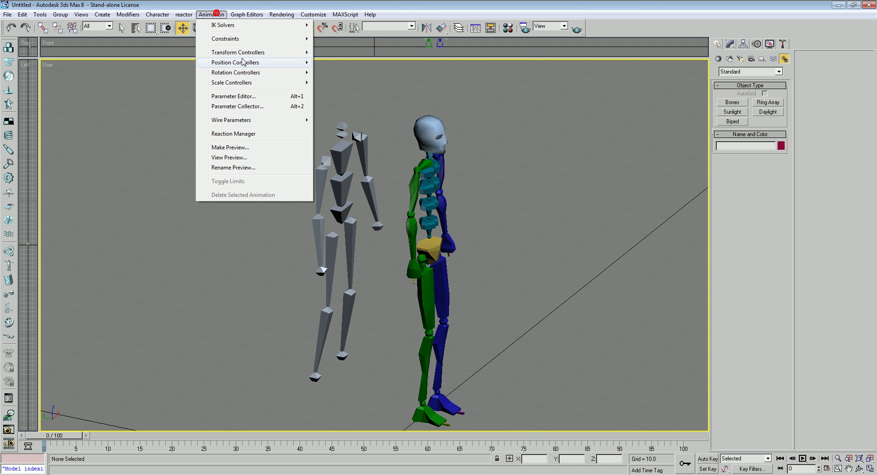
mouse_move(294, 39)
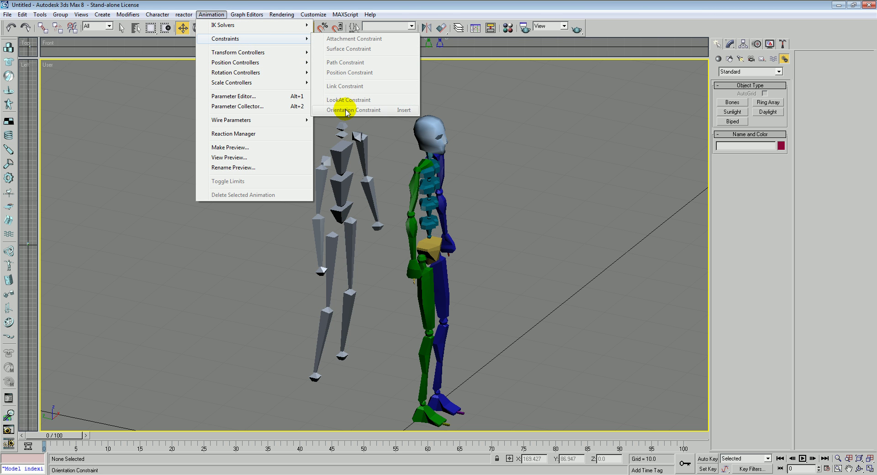
left_click(127, 74)
left_click(315, 15)
left_click(328, 26)
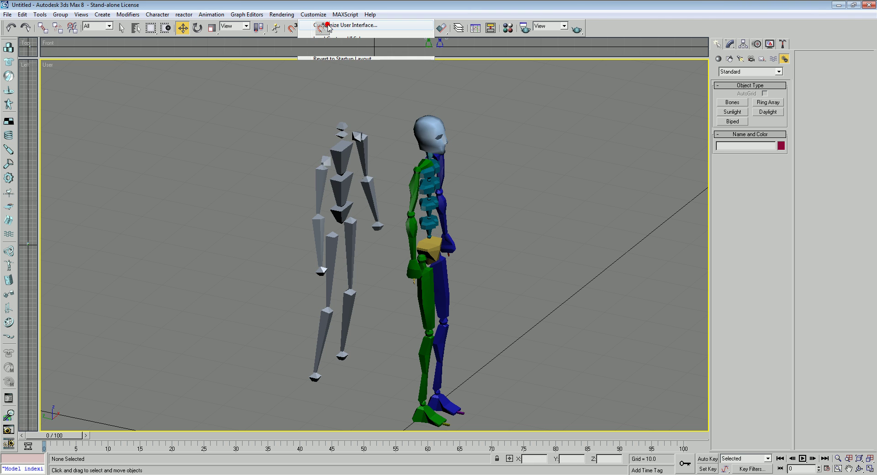
left_click_drag(425, 183, 425, 264)
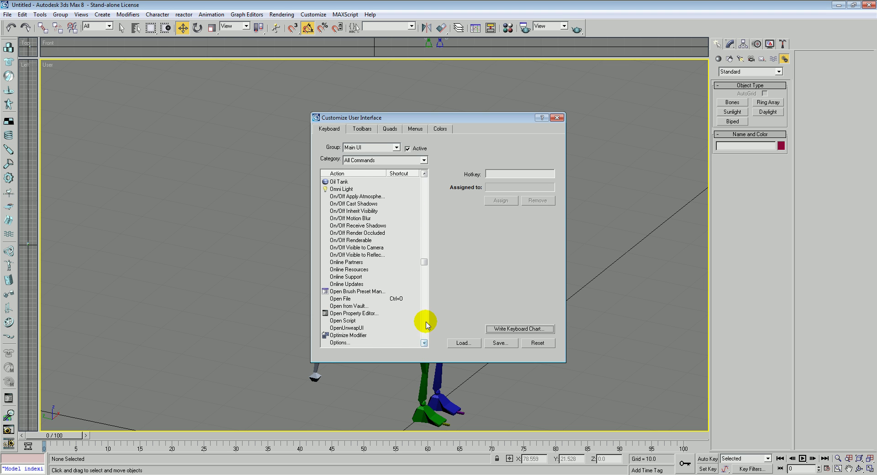
left_click(425, 342)
left_click(424, 343)
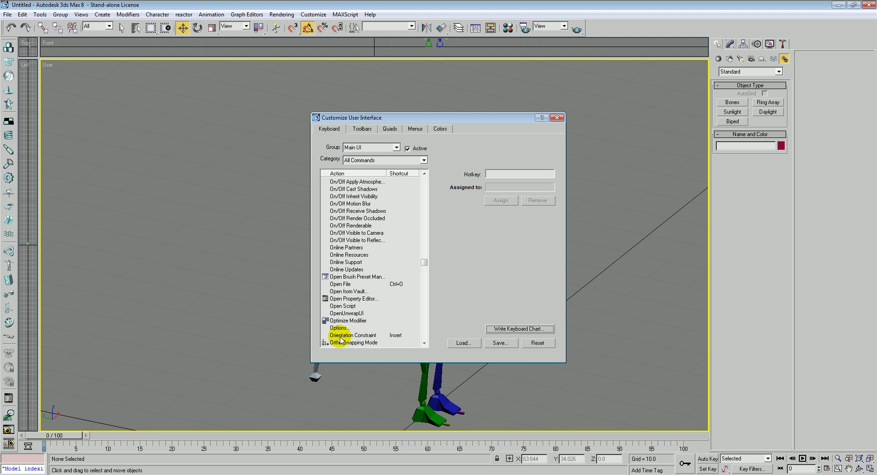
left_click(369, 335)
left_click(499, 175)
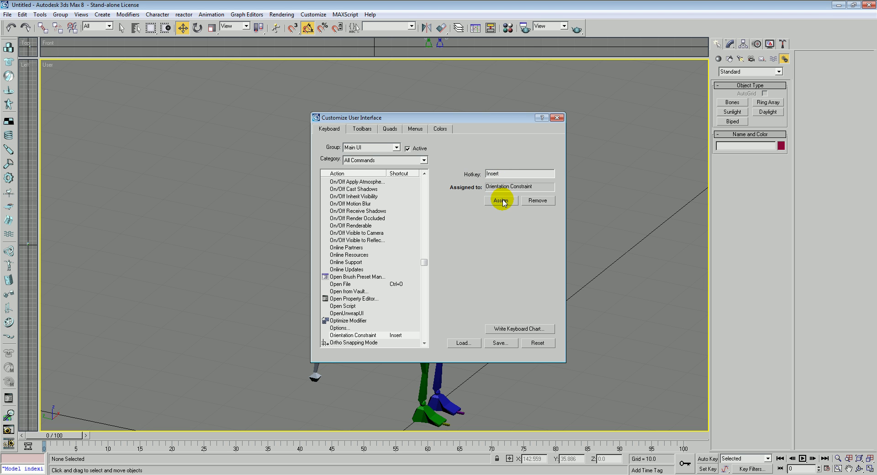
left_click(557, 118)
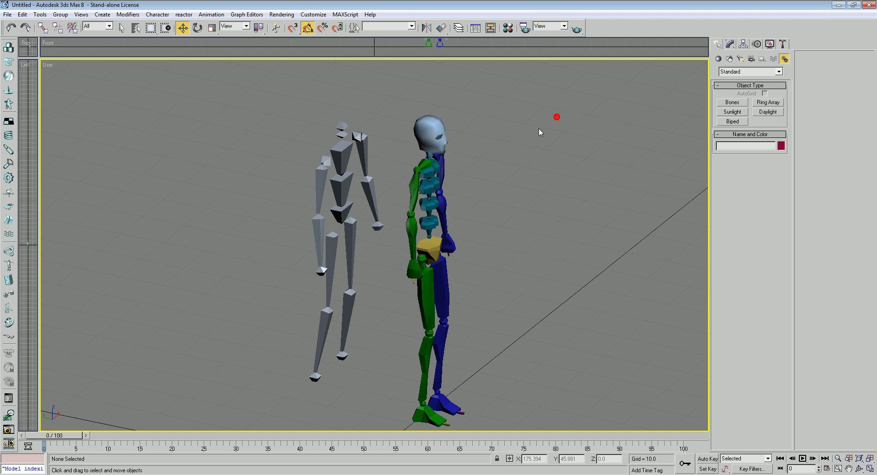
Select the biped's root at the pelvis and activate the vertical body track in its motion parameters
middle_click_drag(347, 266, 359, 262)
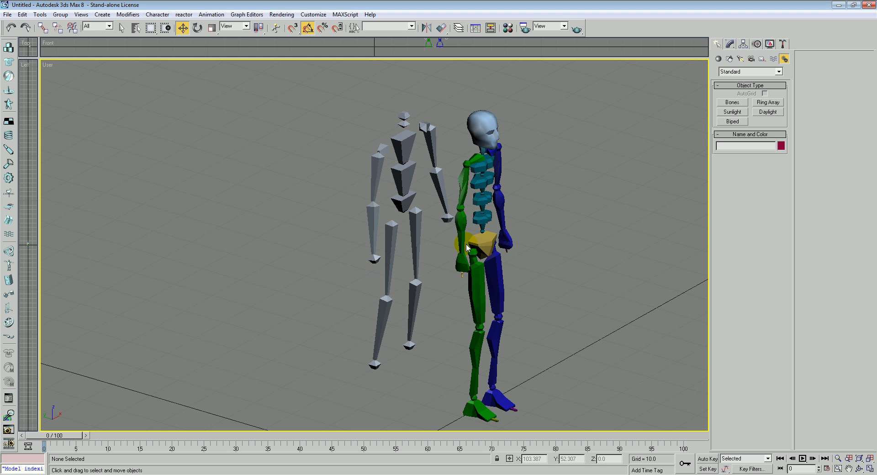
left_click(488, 135)
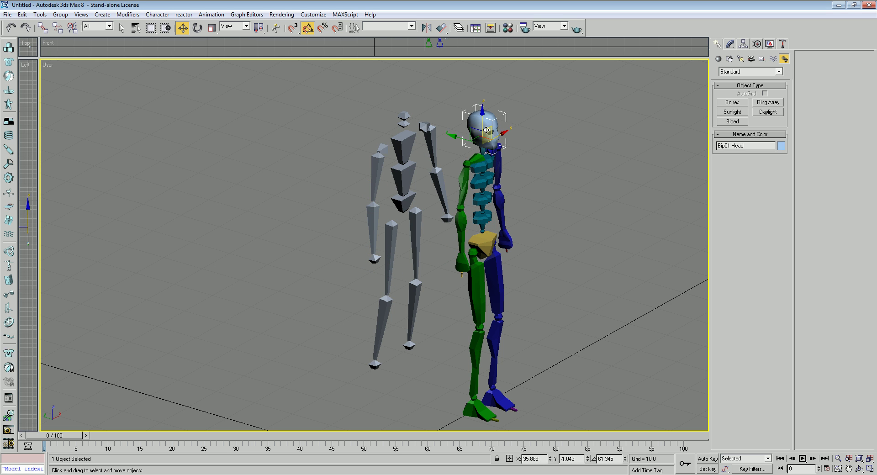
left_click(485, 250)
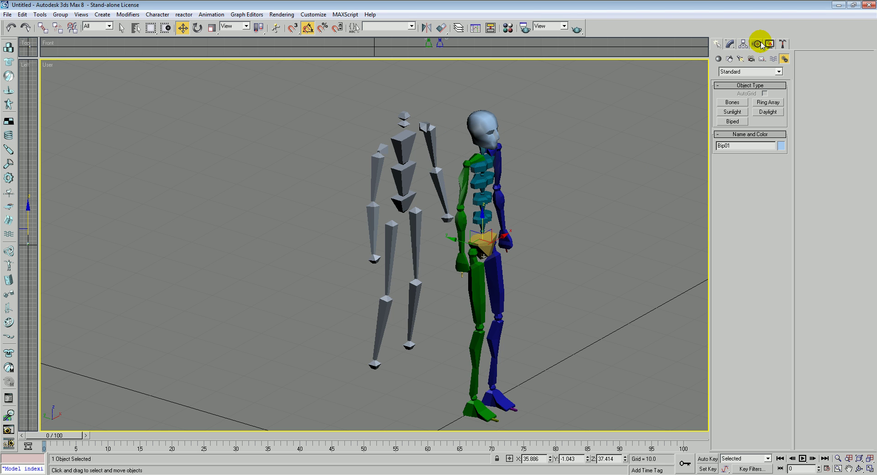
left_click(730, 44)
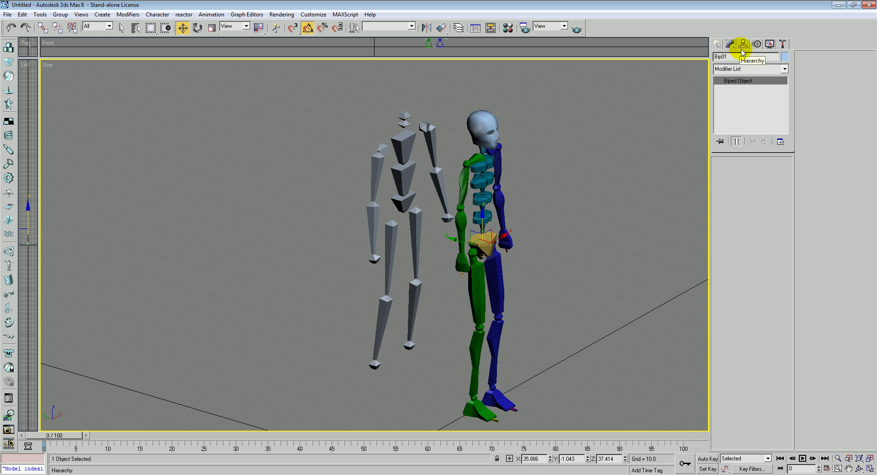
left_click(717, 44)
left_click(730, 44)
left_click(743, 44)
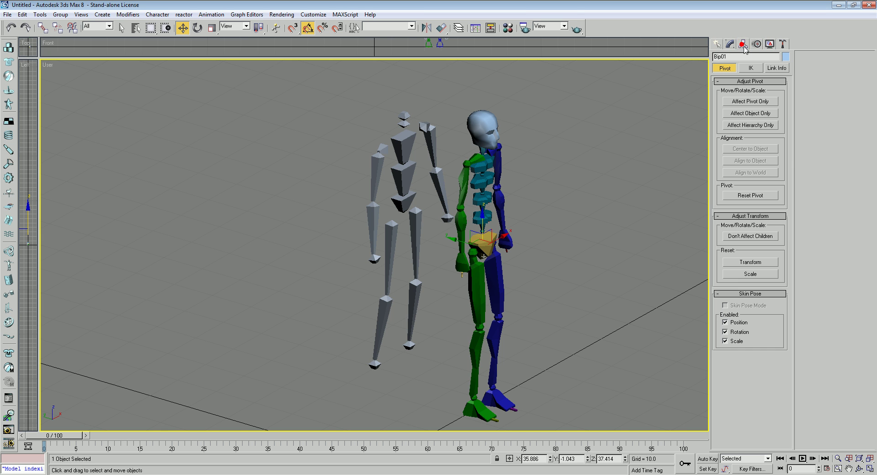
left_click(756, 45)
left_click(743, 44)
left_click(757, 45)
left_click(770, 44)
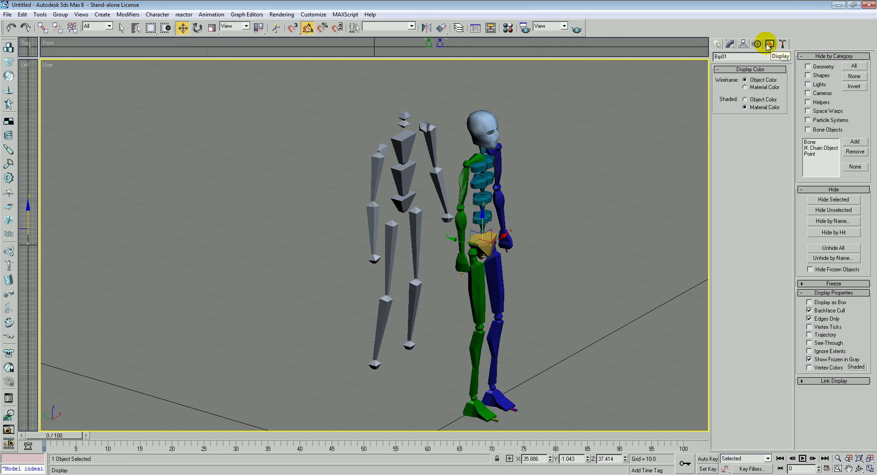
left_click(758, 44)
left_click(733, 197)
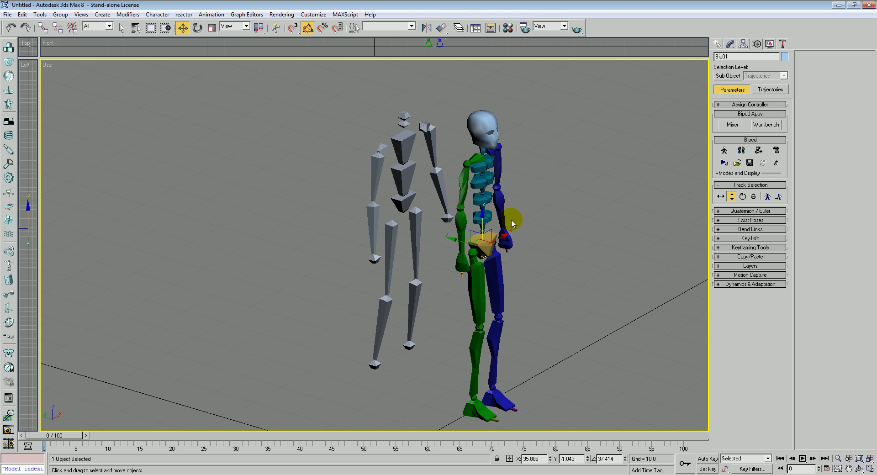
Apply orientation constraints tying the cyborg's right hand and right forearm bones to the biped's right hand and forearm
left_click(375, 261)
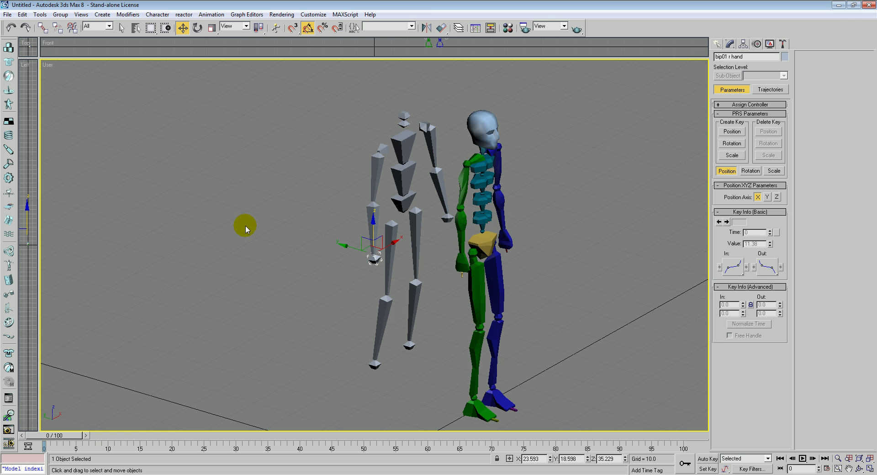
left_click(368, 266)
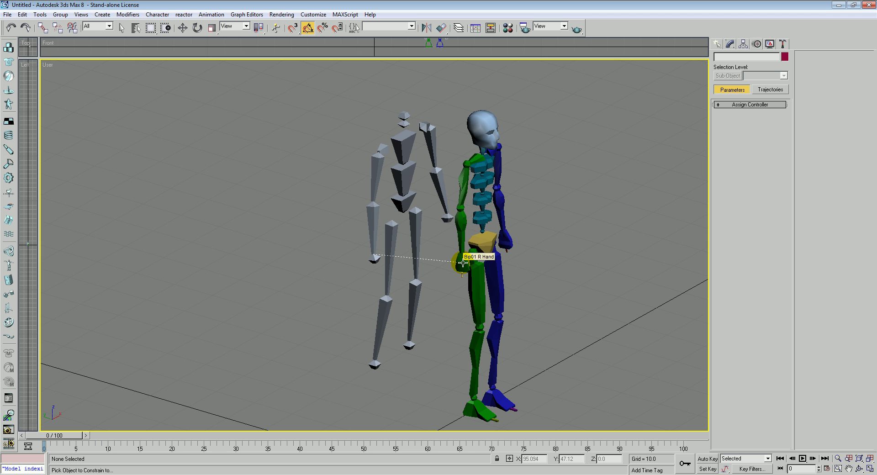
left_click(463, 263)
left_click(373, 233)
key("o")
left_click(461, 238)
Orientation-constrain the cyborg's right upper arm and right clavicle bones to the matching biped parts
left_click(375, 183)
key("o")
left_click(473, 160)
left_click(382, 146)
key("o")
left_click(471, 162)
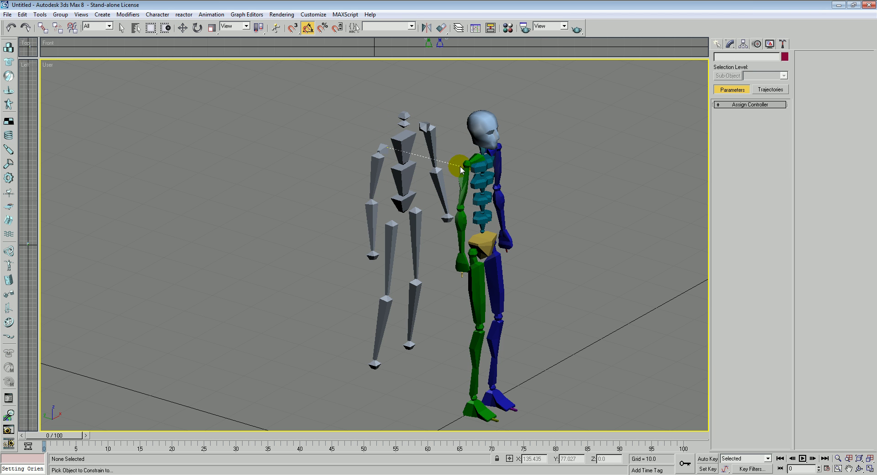
Orientation-constrain the cyborg's left clavicle, left forearm and left hand bones to the matching biped parts
middle_click_drag(521, 195, 228, 137)
left_click(551, 197)
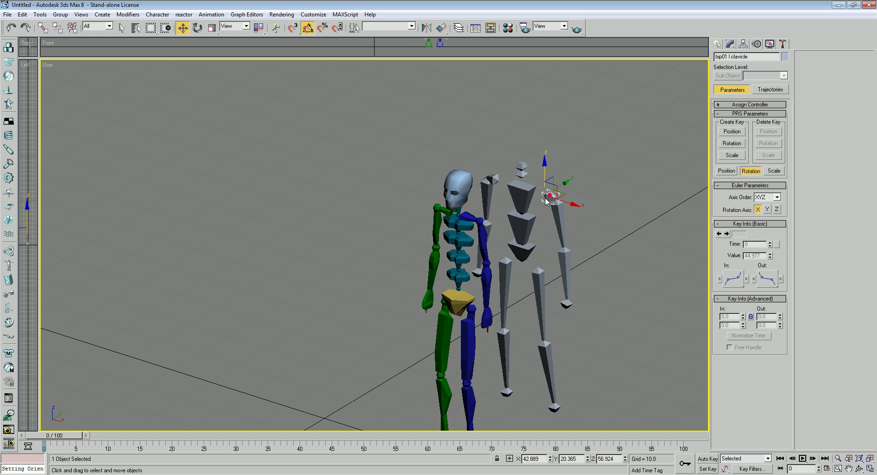
key("o")
left_click(467, 216)
left_click(565, 270)
key("o")
left_click(488, 284)
left_click(565, 299)
key("o")
left_click(488, 320)
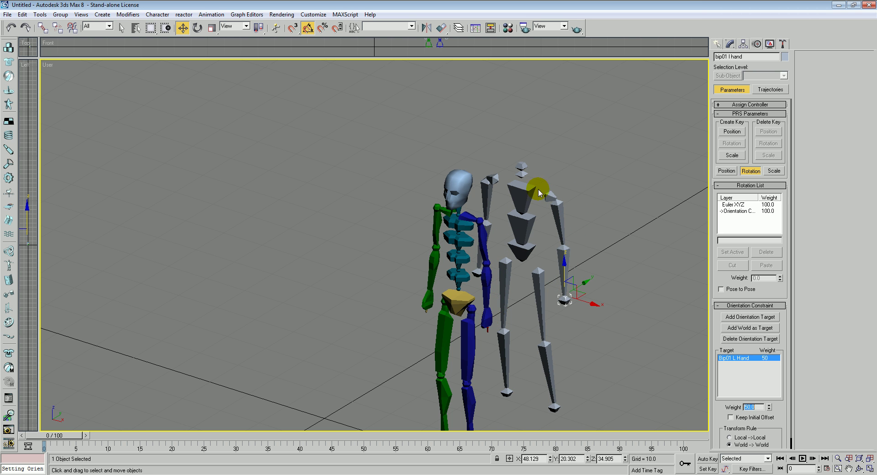
Orientation-constrain the cyborg's head and neck bones to the biped's head and neck
left_click(521, 167)
key("o")
left_click(464, 186)
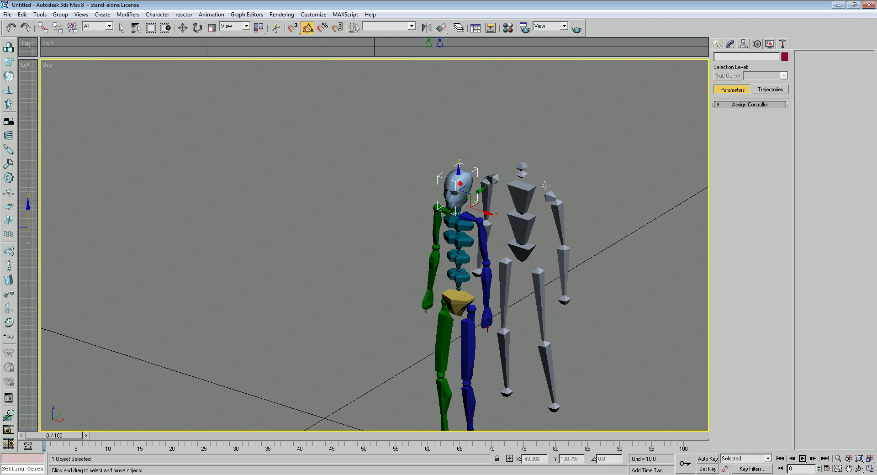
left_click(522, 176)
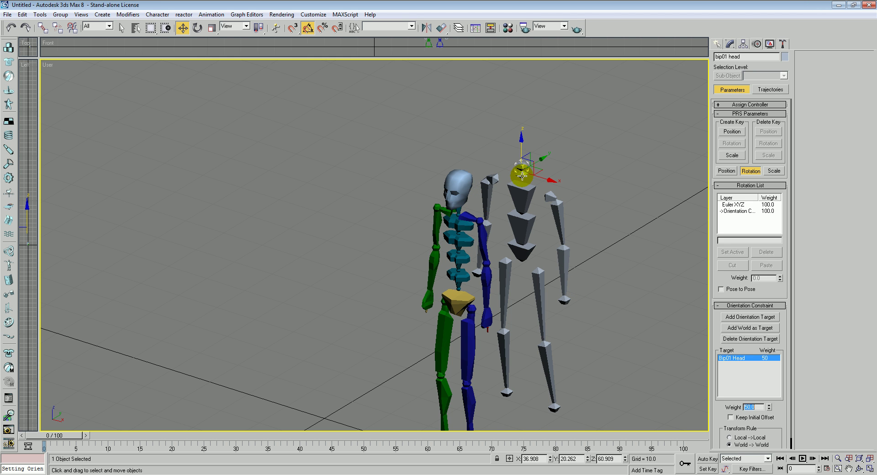
key("o")
left_click(460, 211)
Orientation-constrain the cyborg's spine1 bone to Bip01 Spine3 and its spine bone to the biped's second-lowest spine link
middle_click_drag(540, 270, 507, 234, "alt")
left_click(472, 176)
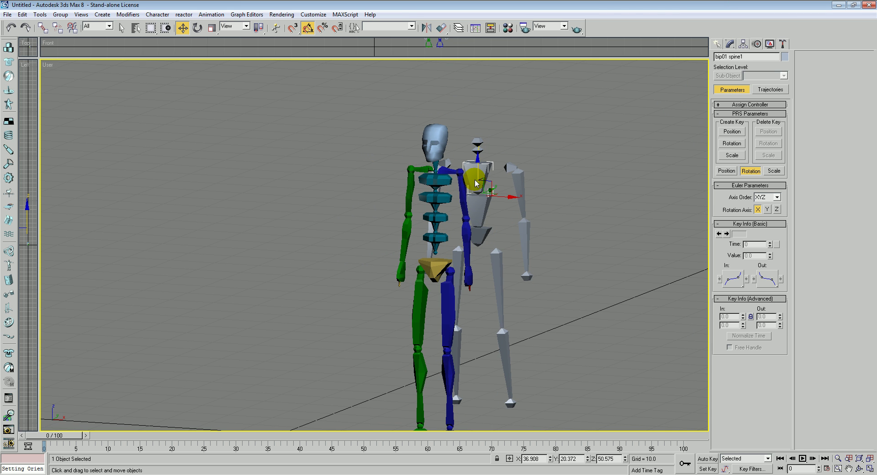
left_click(439, 182)
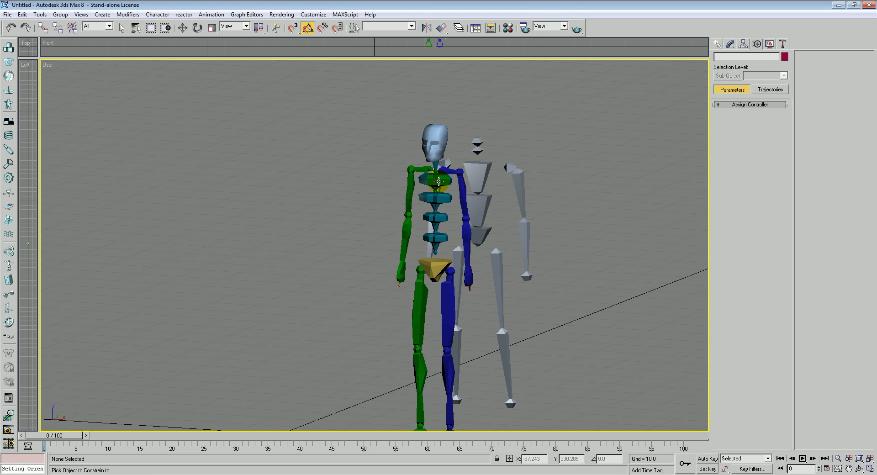
left_click(446, 185)
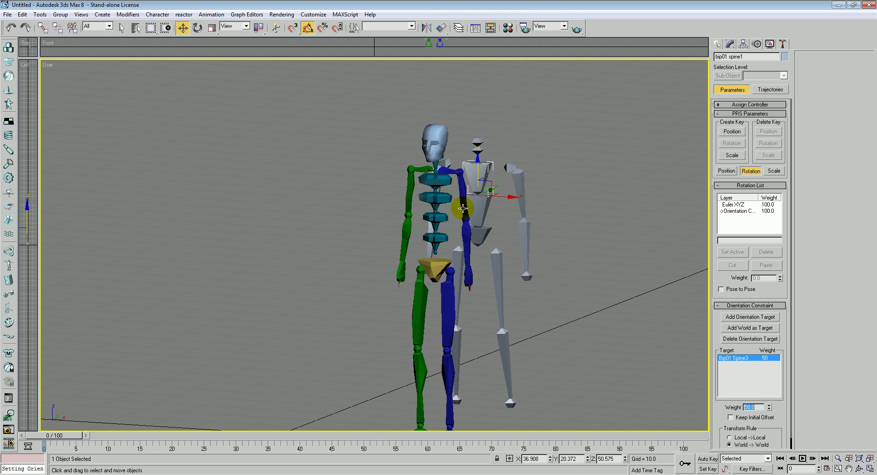
left_click(479, 210)
key("o")
left_click(439, 217)
Orientation-constrain the cyborg's pelvis bone to the biped's pelvis
left_click(478, 240)
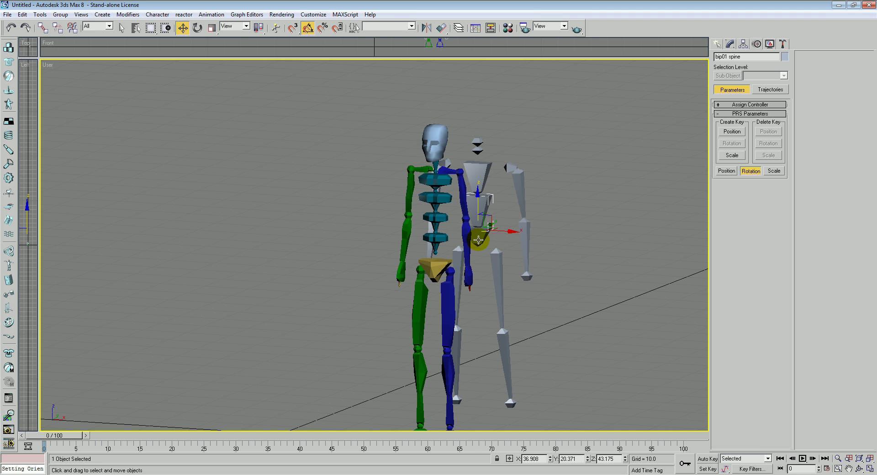
key("o")
left_click(439, 266)
Orientation-constrain the cyborg's left thigh, calf and foot bones to the biped's left leg parts
left_click(501, 282)
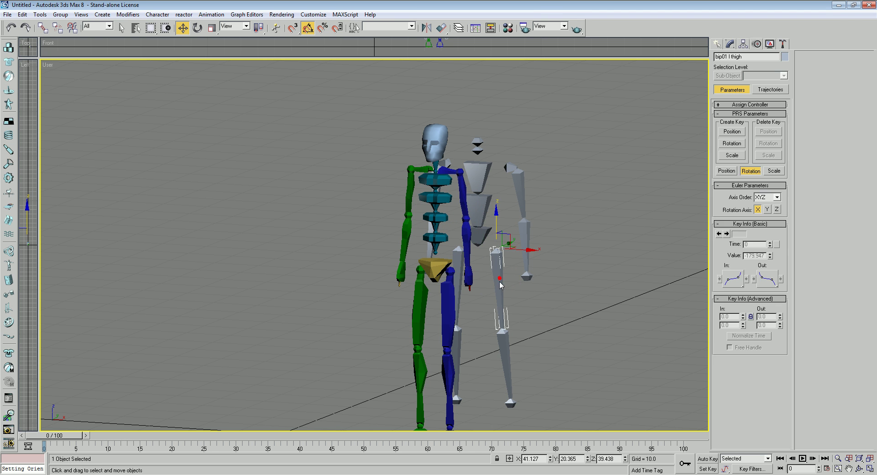
key("o")
left_click(446, 309)
left_click(497, 358)
key("o")
left_click(448, 371)
left_click(496, 403)
middle_click_drag(524, 386, 532, 325)
key("o")
Orientation-constrain the cyborg's right foot, calf and thigh bones to the biped's right leg parts
left_click(466, 339)
left_click(467, 339)
key("o")
left_click(429, 376)
left_click(466, 293)
key("o")
left_click(426, 321)
left_click(464, 230)
key("o")
left_click(432, 250)
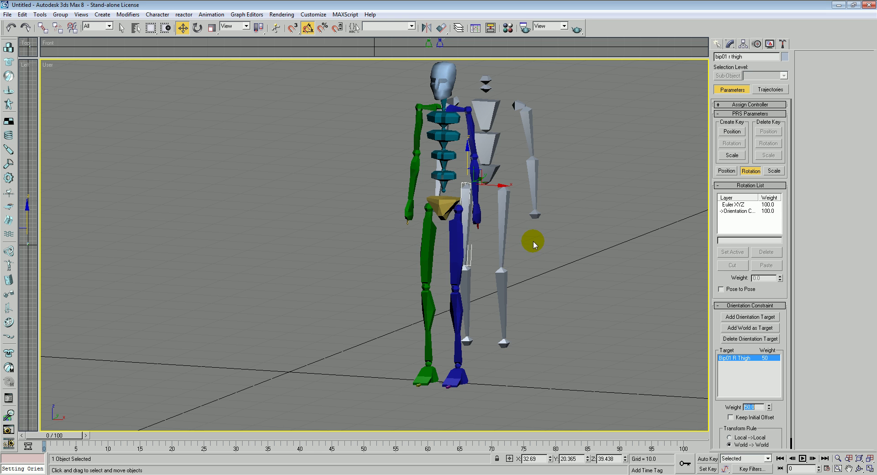
Move all the cyborg bones together about 50 units along Y, farther behind the biped
middle_click_drag(555, 237, 689, 386, "alt")
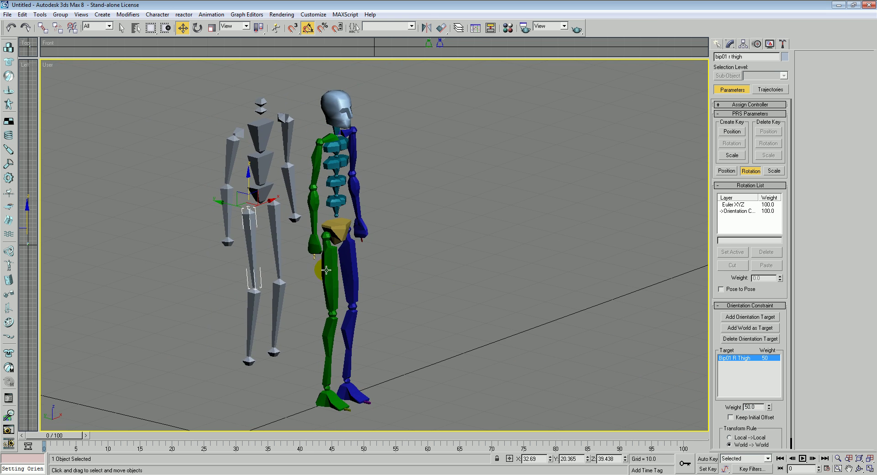
scroll(326, 270, "down", 4)
middle_click_drag(325, 276, 422, 303, "alt")
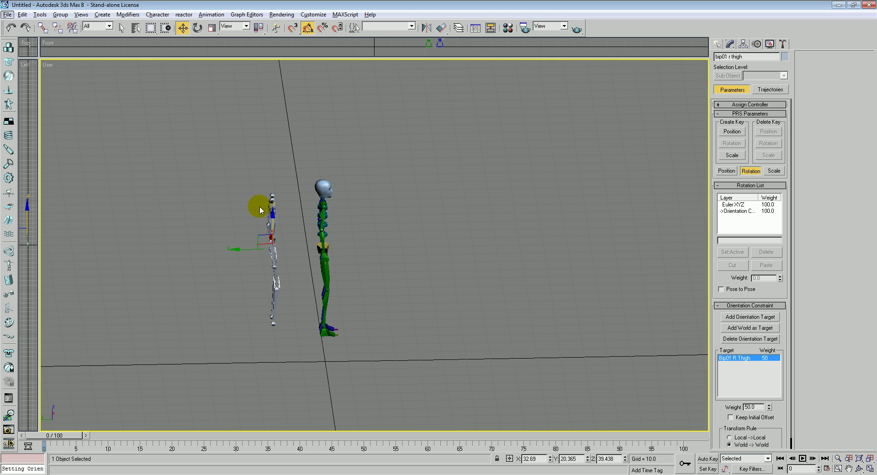
left_click_drag(231, 180, 293, 348)
left_click_drag(235, 247, 116, 246)
Apply a position constraint tying the cyborg's pelvis bone to the biped's pelvis
middle_click_drag(354, 292, 394, 337, "alt")
left_click(341, 245)
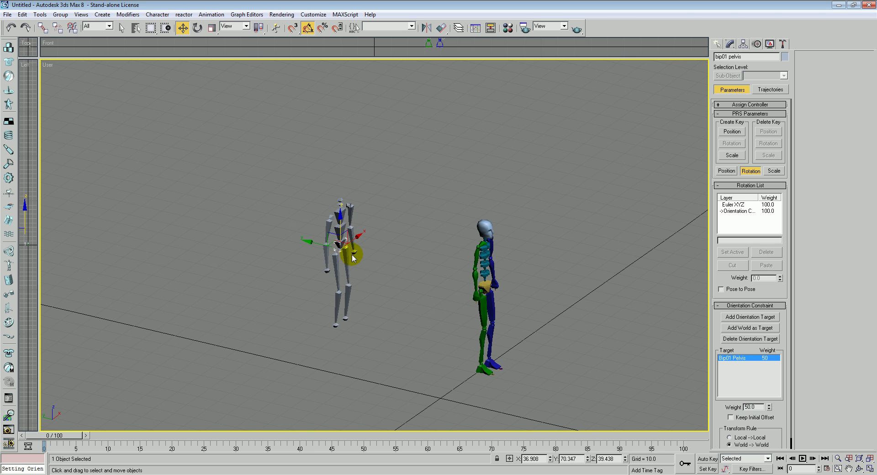
scroll(352, 258, "up", 5)
left_click(217, 16)
mouse_move(225, 39)
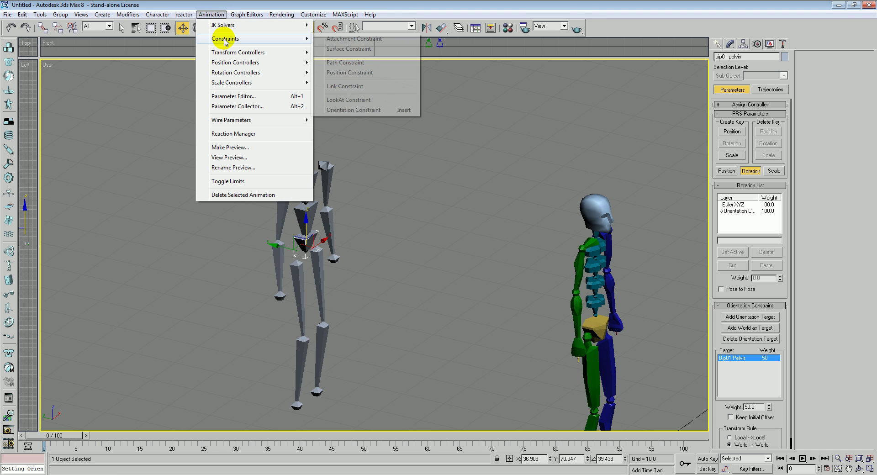
left_click(351, 73)
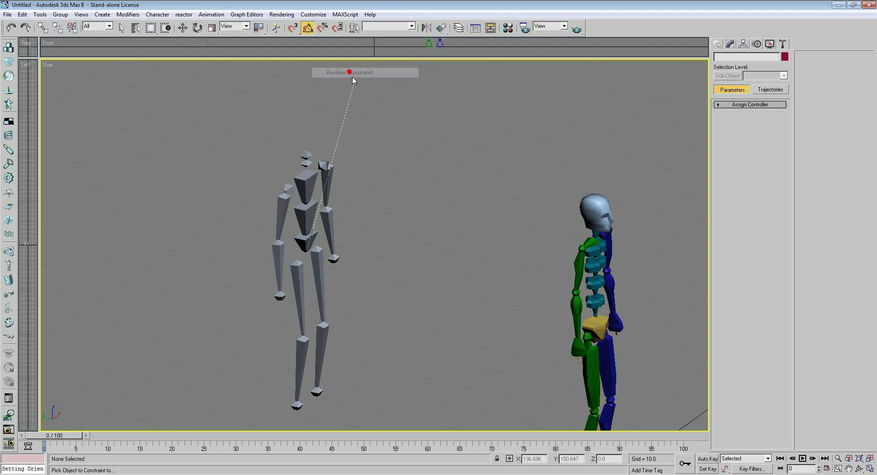
left_click(599, 325)
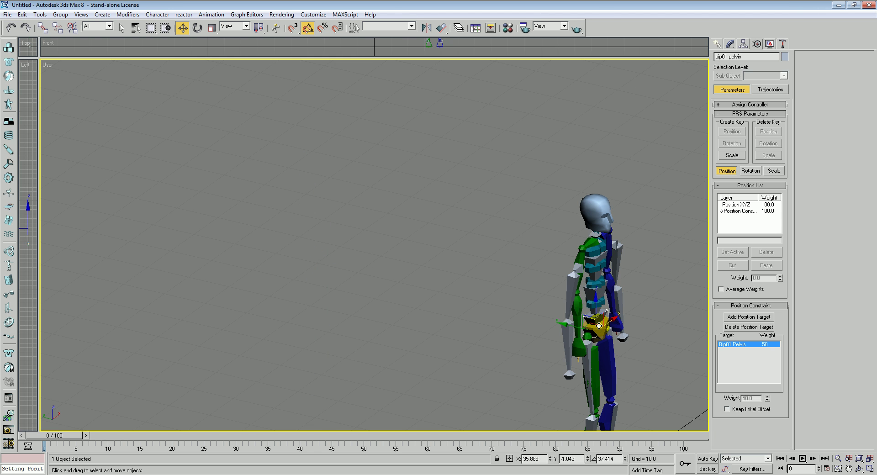
middle_click_drag(635, 295, 427, 201)
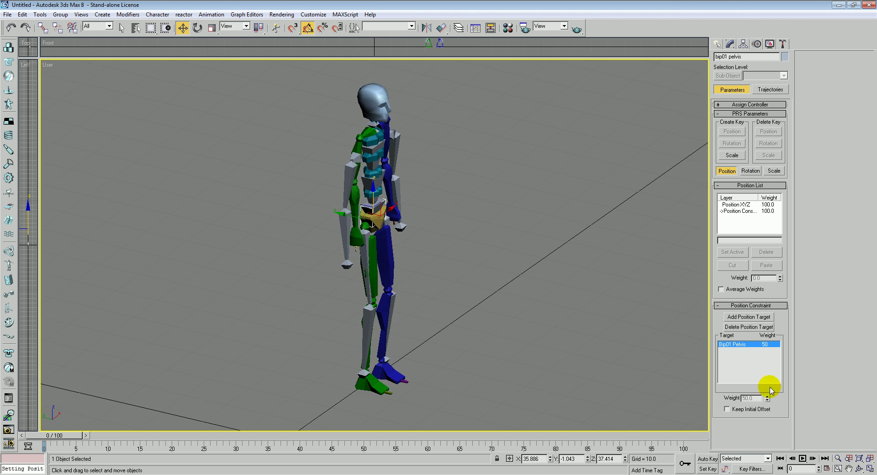
Make the cyborg pelvis's position constraint keep its initial offset from the biped's pelvis
left_click(727, 410)
middle_click_drag(360, 211, 481, 256)
scroll(468, 241, "down", 3)
middle_click_drag(480, 256, 389, 251)
middle_click_drag(390, 251, 408, 251, "alt")
Unhide all hidden objects so the cyborg mesh is shown with its bones
right_click(457, 194)
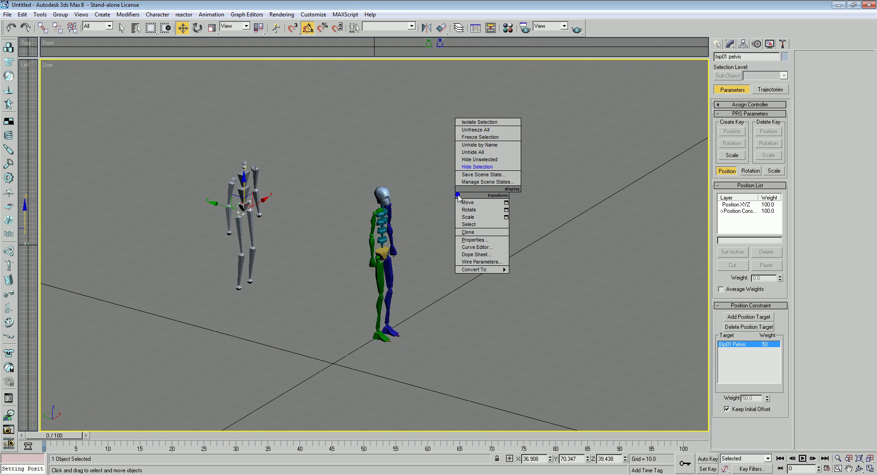
left_click(471, 155)
middle_click_drag(470, 152, 406, 231)
Load the motion file BackKick.bip from New Folder onto the Bip01 biped
left_click(361, 247)
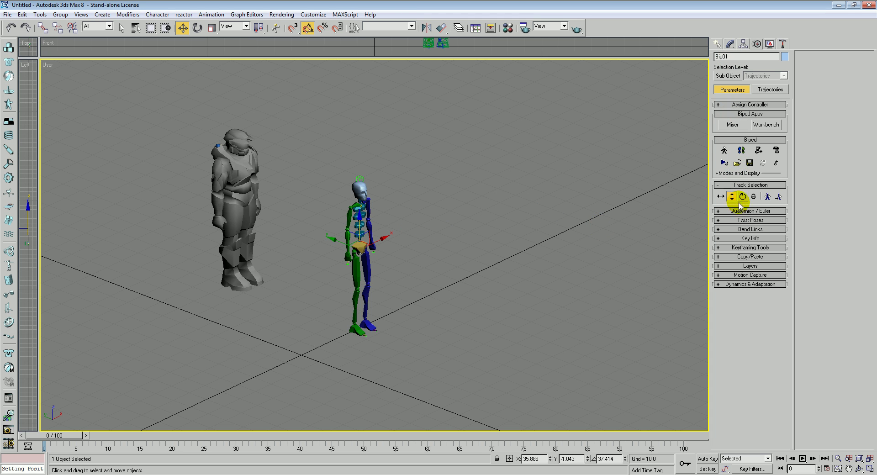
left_click(738, 164)
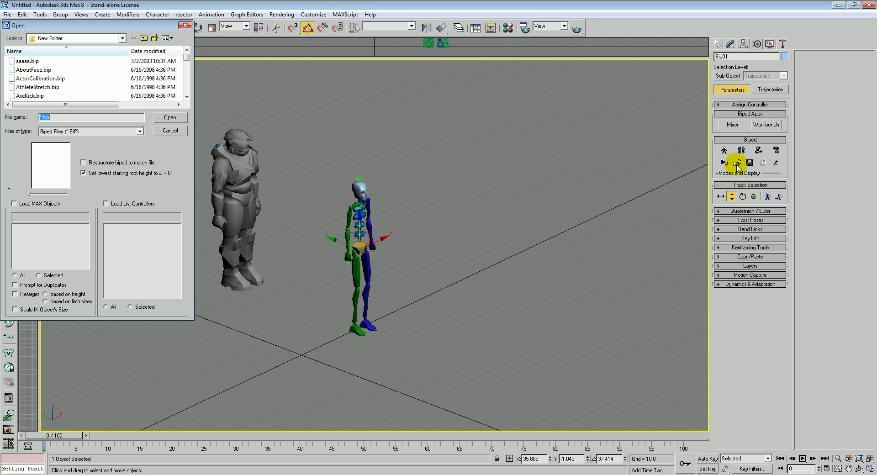
scroll(50, 84, "down", 2)
left_click(40, 96)
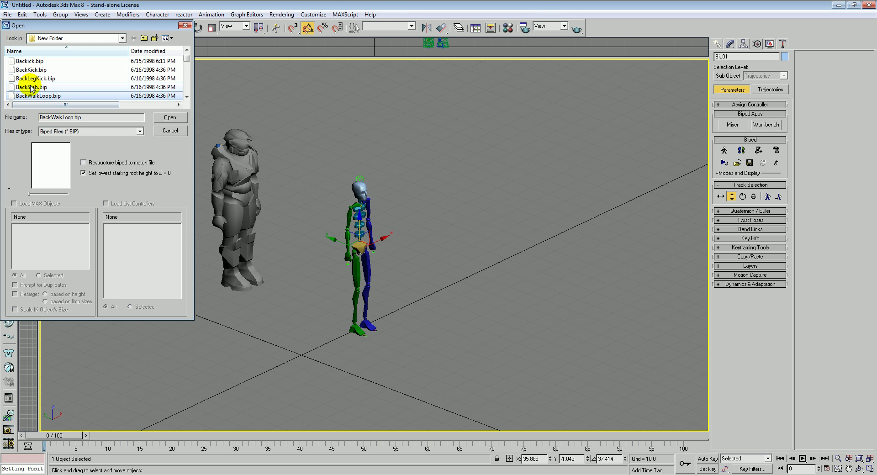
left_click(31, 70)
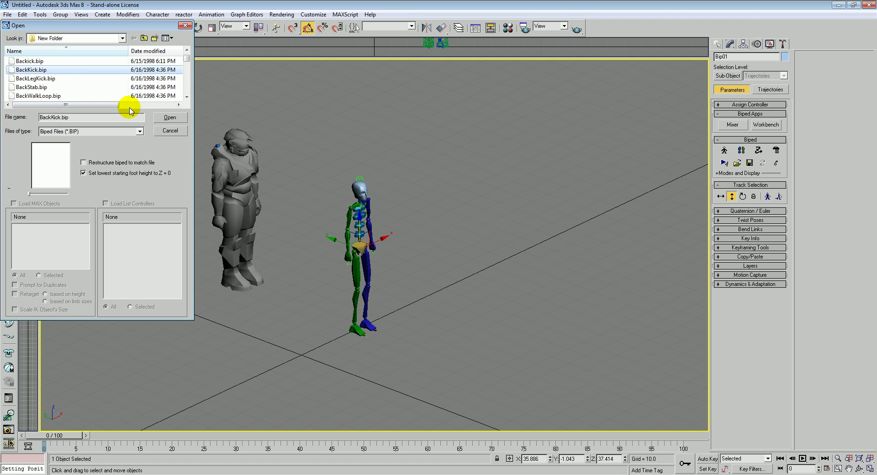
left_click(170, 118)
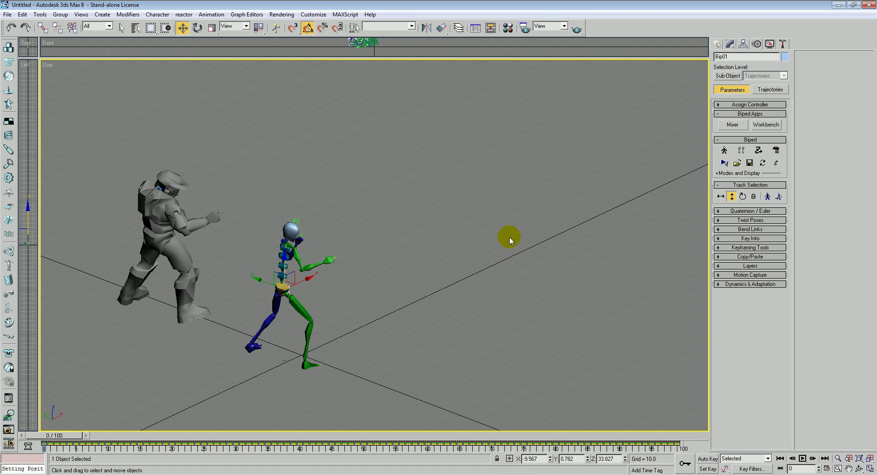
Play the back-kick animation on the biped and cyborg, stop it and return to frame 0
middle_click_drag(336, 266, 322, 244, "alt")
left_click(803, 460)
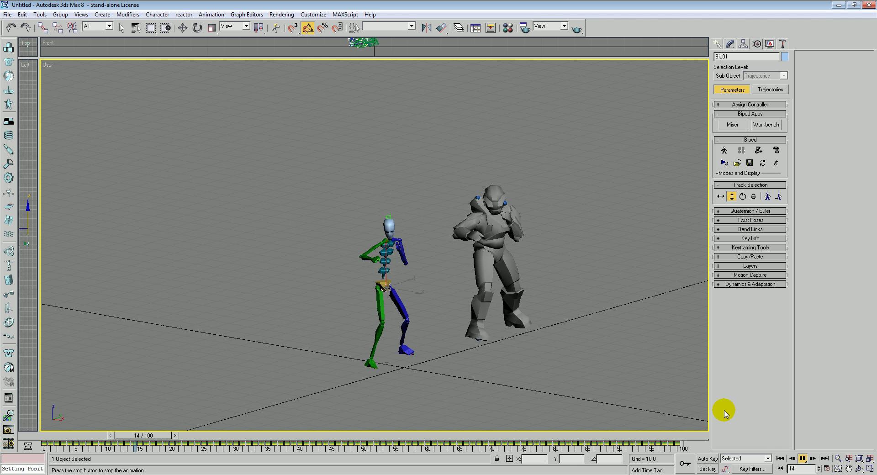
left_click(803, 459)
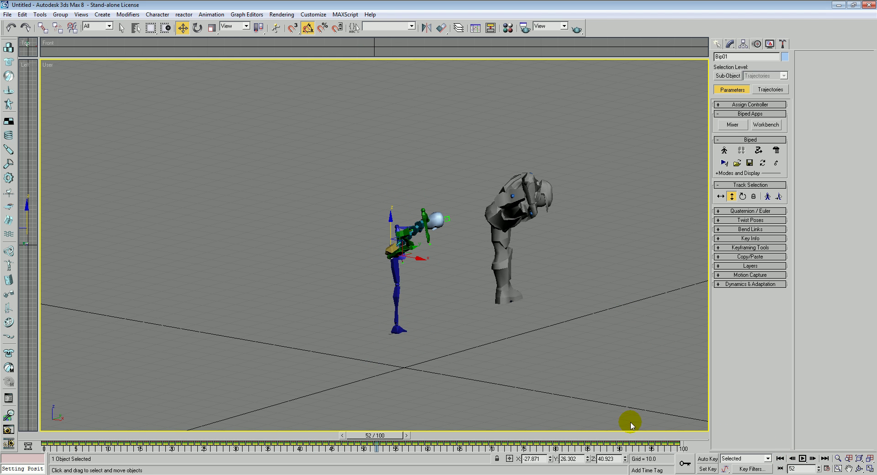
left_click_drag(366, 435, 65, 414)
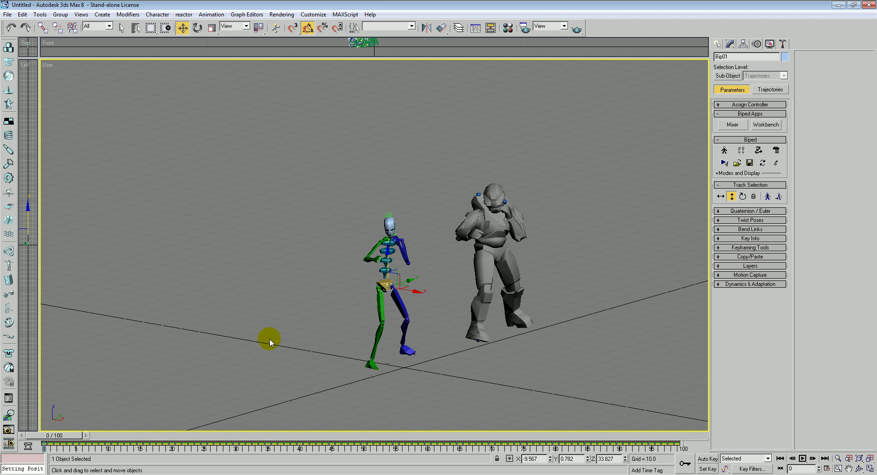
middle_click_drag(378, 259, 378, 194, "alt")
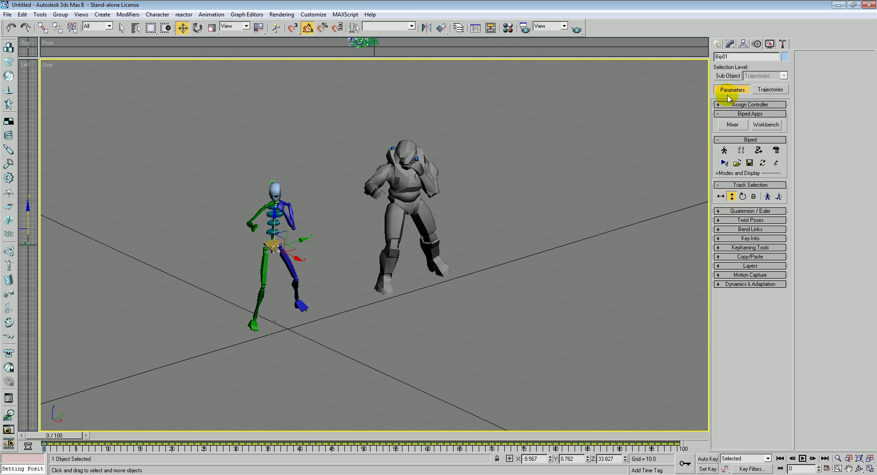
Look through the Motion Capture Files folders and the biped's Motion Capture options without loading another motion
left_click(737, 162)
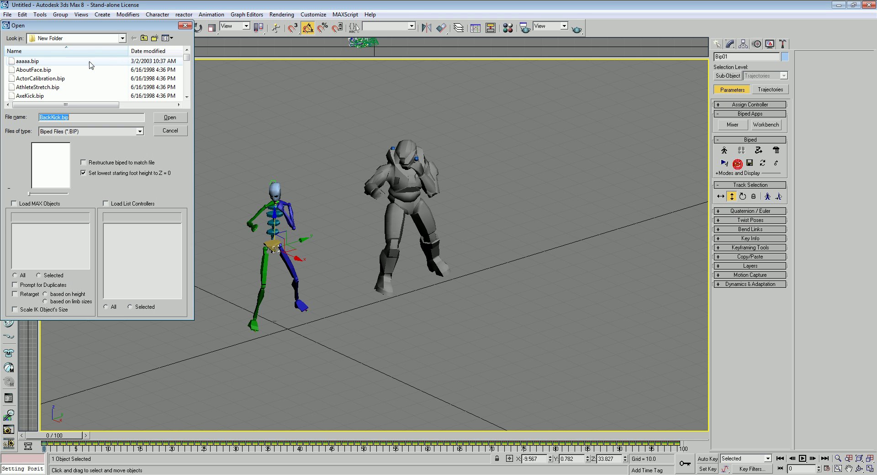
left_click(144, 38)
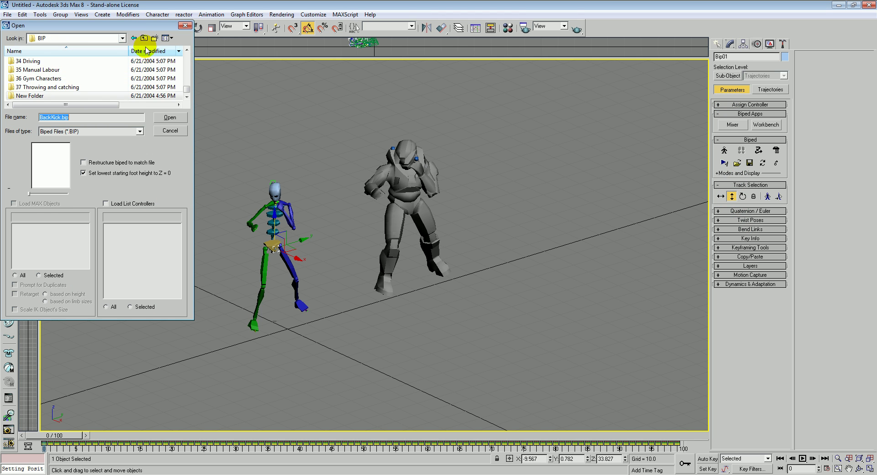
left_click(144, 38)
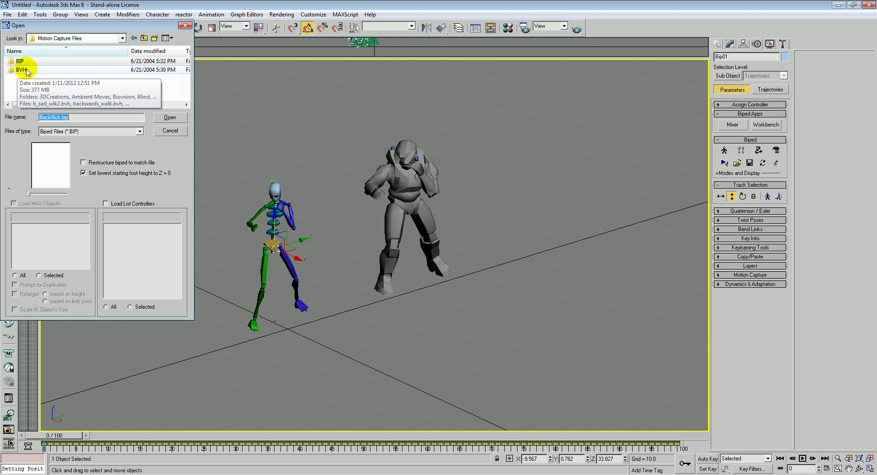
left_click(185, 25)
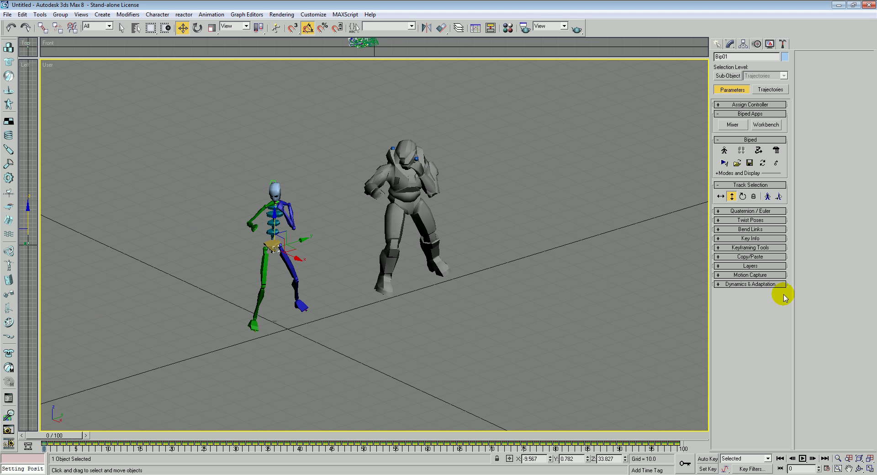
left_click(748, 275)
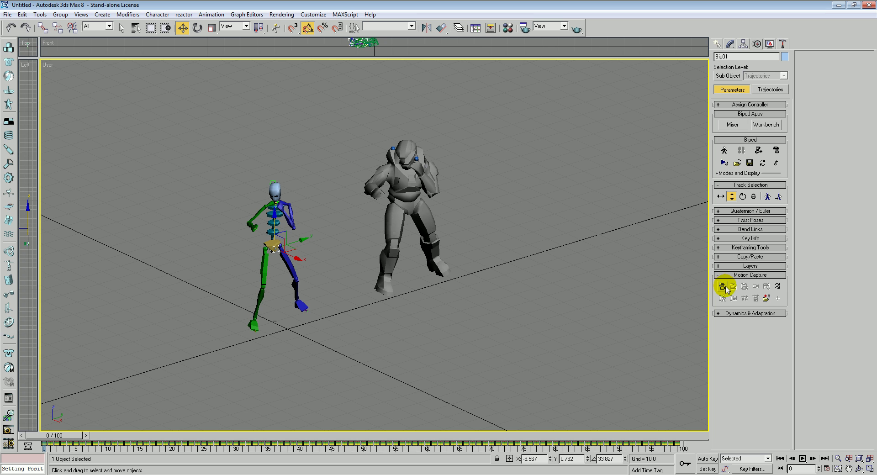
left_click(741, 275)
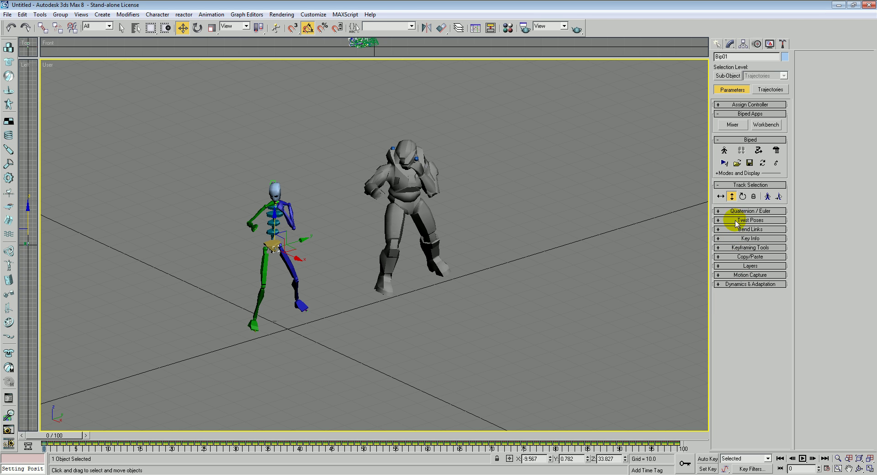
left_click(738, 164)
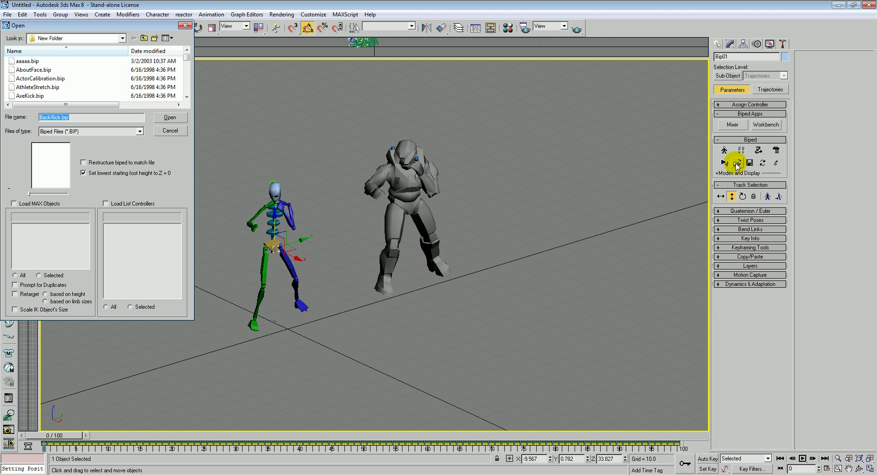
left_click(183, 24)
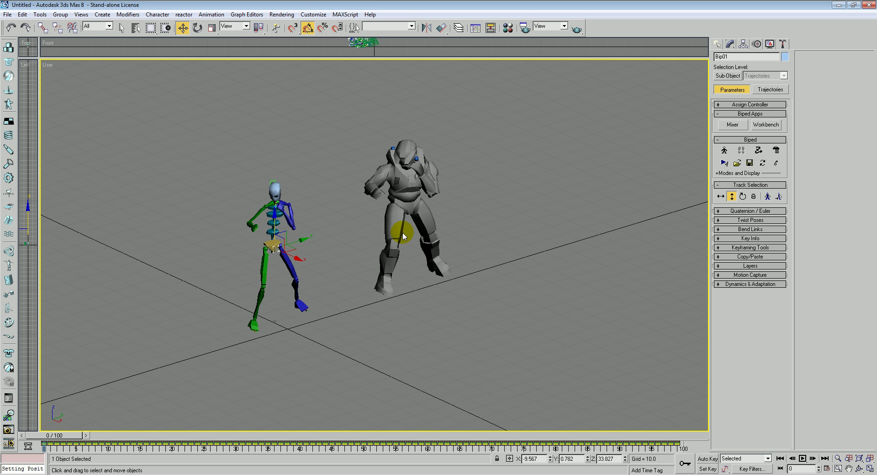
Hide the cyborg mesh, leaving its bones and the biped in the scene
middle_click_drag(439, 221, 320, 206, "alt")
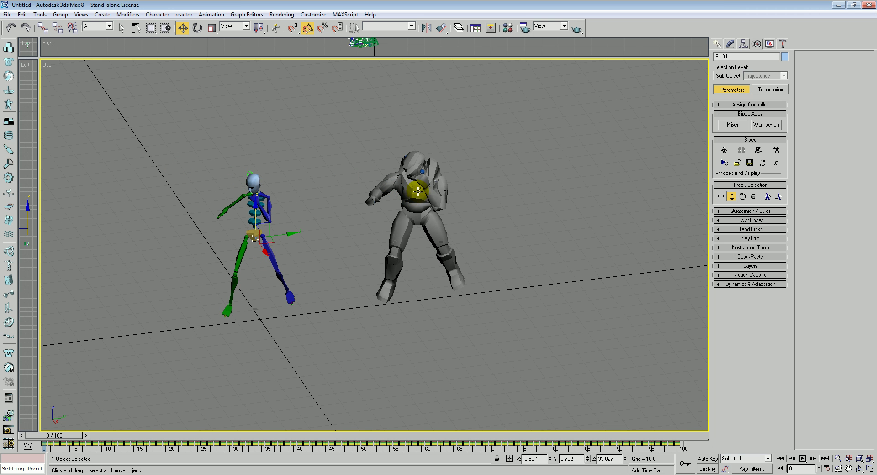
middle_click_drag(447, 220, 449, 252, "alt")
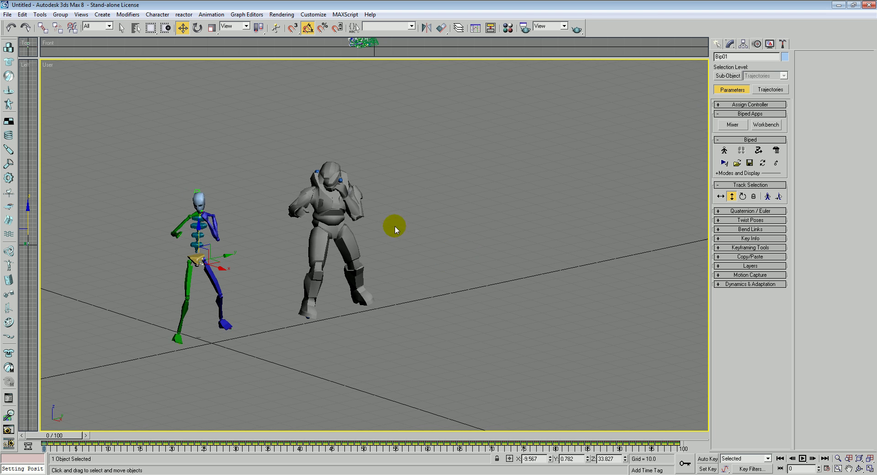
middle_click_drag(376, 203, 416, 220)
left_click(411, 225)
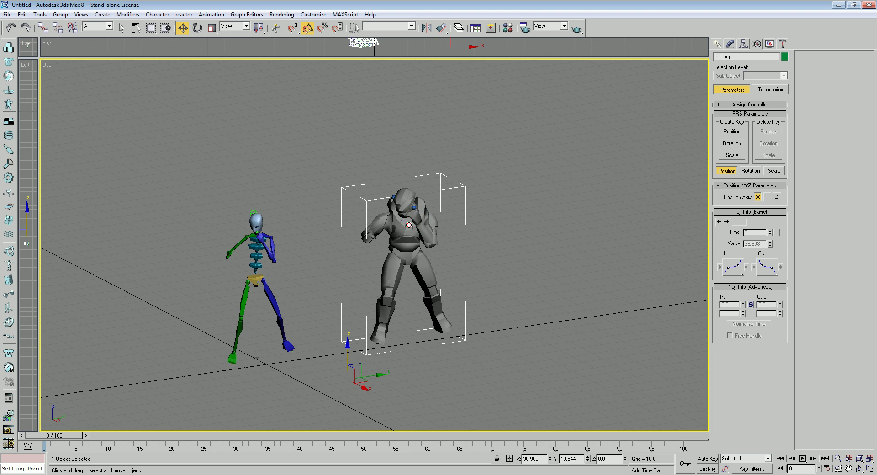
right_click(502, 201)
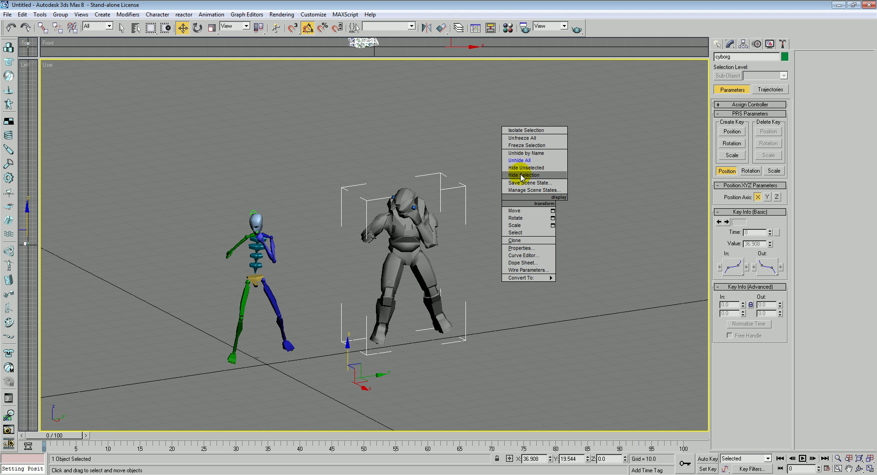
left_click(521, 175)
Hide the eight small blue marker objects around the cyborg skeleton, including the antenna marker
left_click(395, 200)
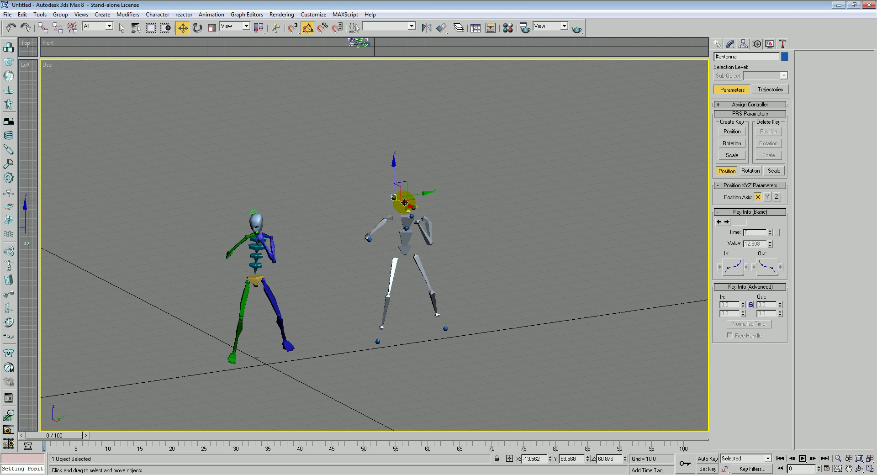
left_click(405, 202, "ctrl")
left_click(414, 208, "ctrl")
left_click(412, 216, "ctrl")
left_click(407, 228, "ctrl")
left_click(370, 239, "ctrl")
left_click(445, 329, "ctrl")
left_click(378, 341, "ctrl")
right_click(490, 226)
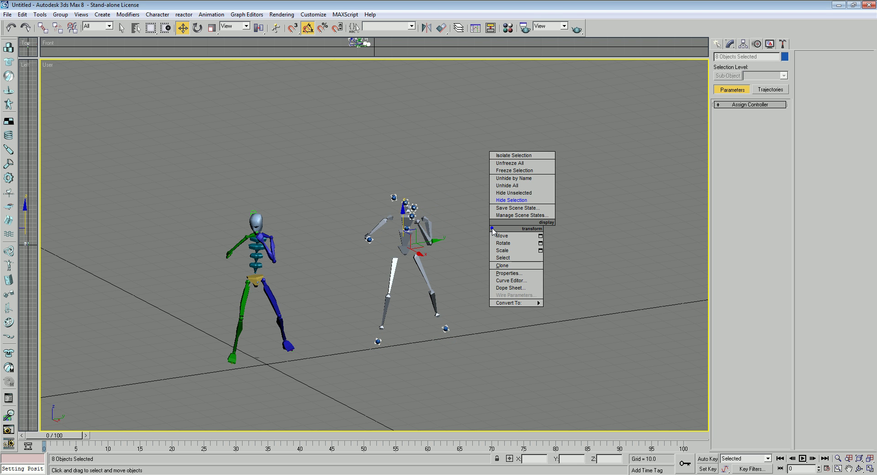
left_click(512, 199)
Collapse the position and rotation transforms of all the cyborg's bones, using 20 samples from frame 0 to 100
mouse_move(456, 231)
middle_mouse_down()
mouse_move(469, 259)
mouse_move(542, 281)
mouse_move(514, 287)
mouse_move(458, 217)
middle_mouse_up()
left_click_drag(455, 159, 308, 345)
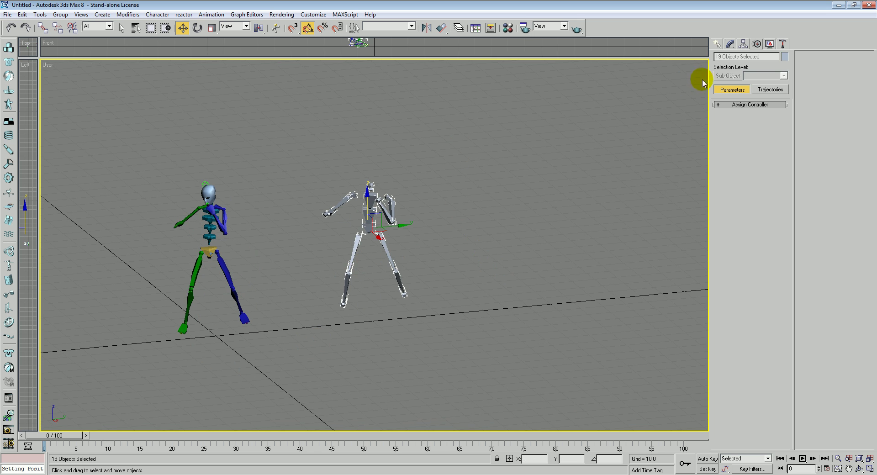
left_click(770, 89)
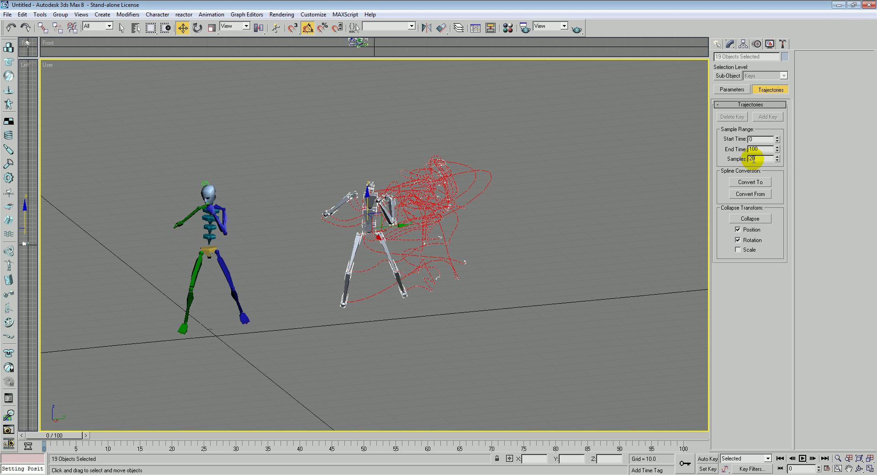
left_click(750, 220)
left_click(424, 250)
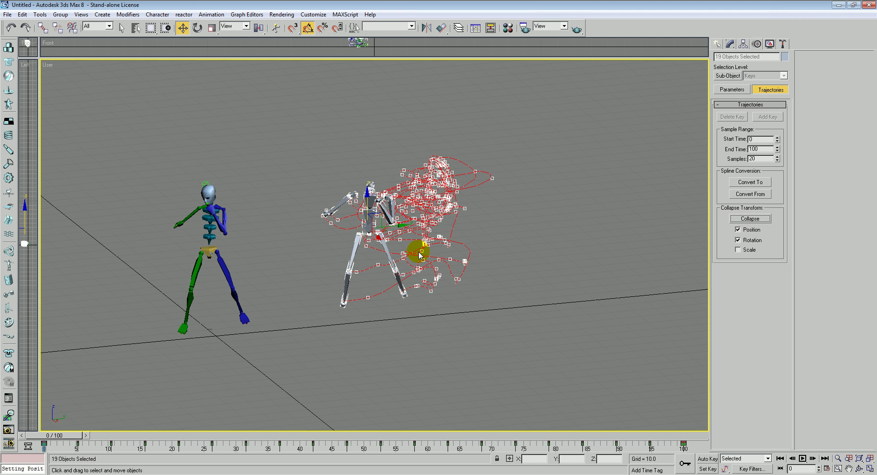
Delete the entire biped from the scene
middle_click_drag(421, 254, 462, 248)
left_click(283, 225)
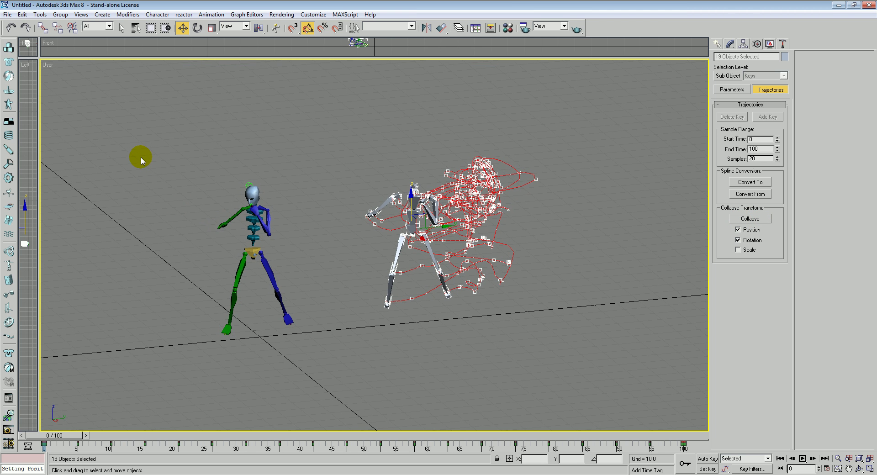
left_click_drag(141, 157, 315, 386)
left_click(264, 244)
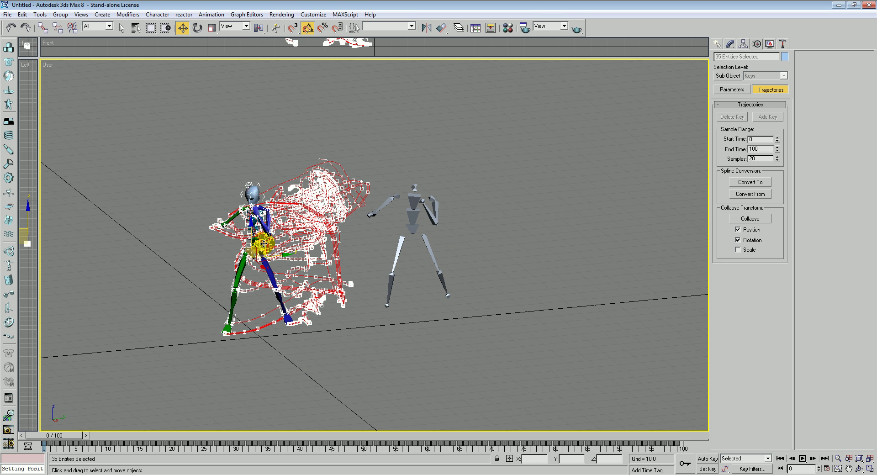
key("Delete")
left_click(275, 266)
Unhide all the cyborg's hidden parts, including its mesh and marker objects
right_click(325, 168)
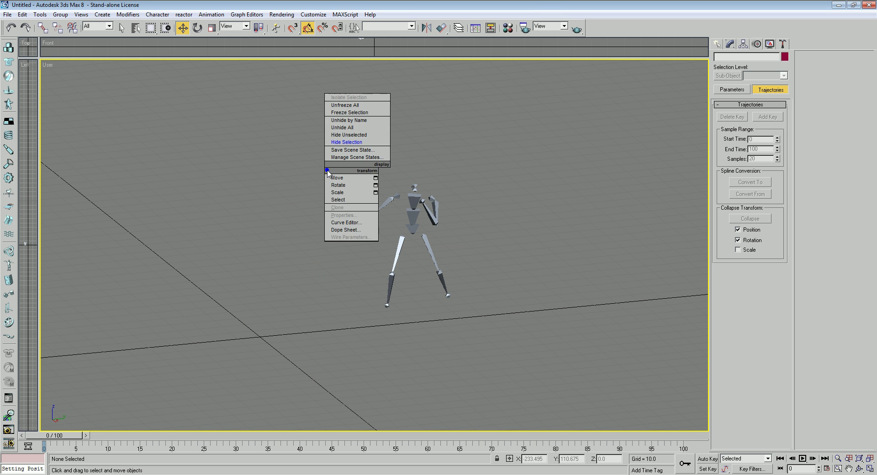
left_click(342, 128)
scroll(410, 230, "up", 3)
mouse_move(410, 229)
middle_mouse_down()
mouse_move(363, 245)
mouse_move(405, 170)
mouse_move(414, 238)
mouse_move(405, 239)
mouse_move(413, 243)
middle_mouse_up()
scroll(343, 245, "up", 6)
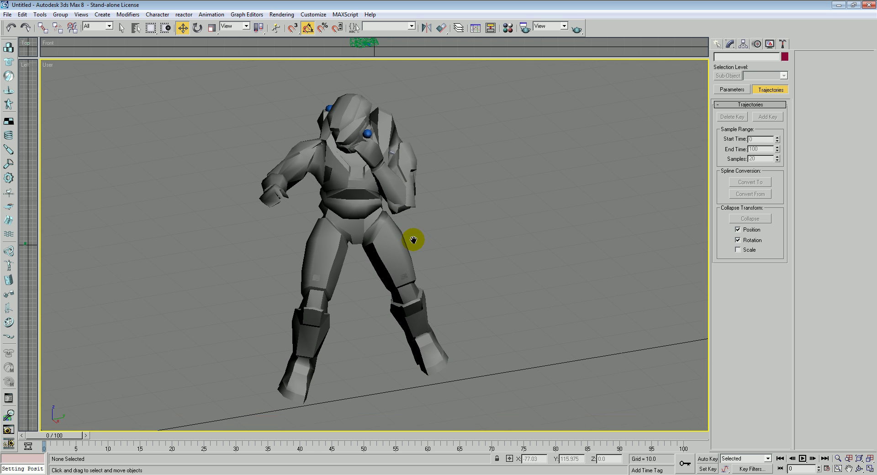
Play the cyborg's baked animation without the biped and stop it at frame 52
left_click(803, 459)
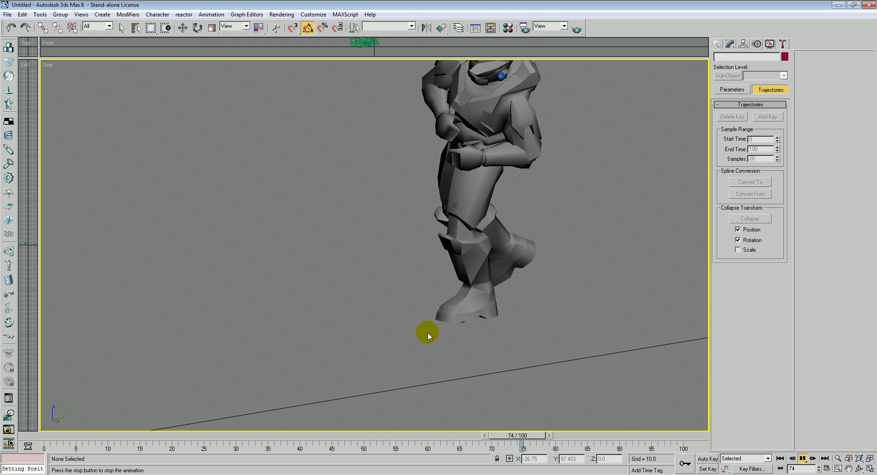
scroll(390, 270, "down", 2)
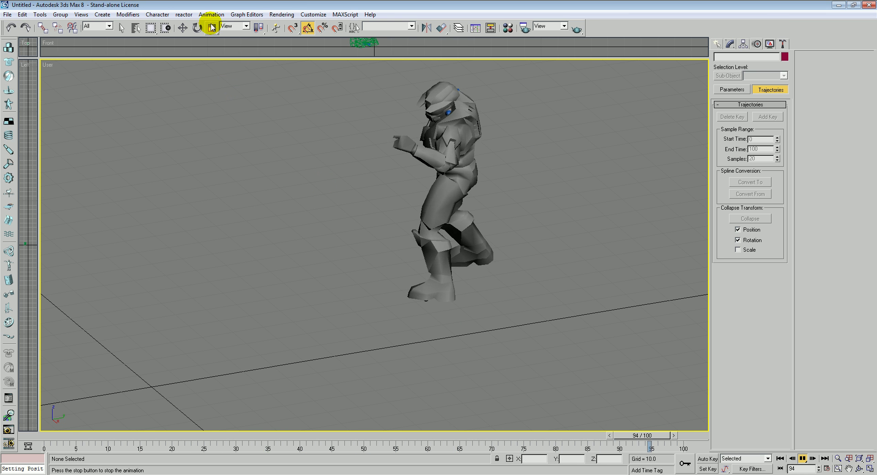
left_click(803, 470)
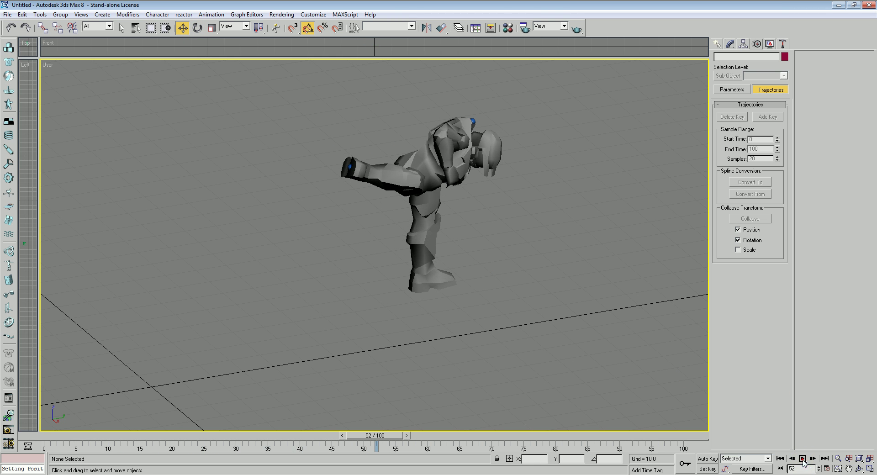
Move the whole cyborg about 95 units along negative Y toward the grid origin, and play its animation, stopping at frame 57
left_click(183, 28)
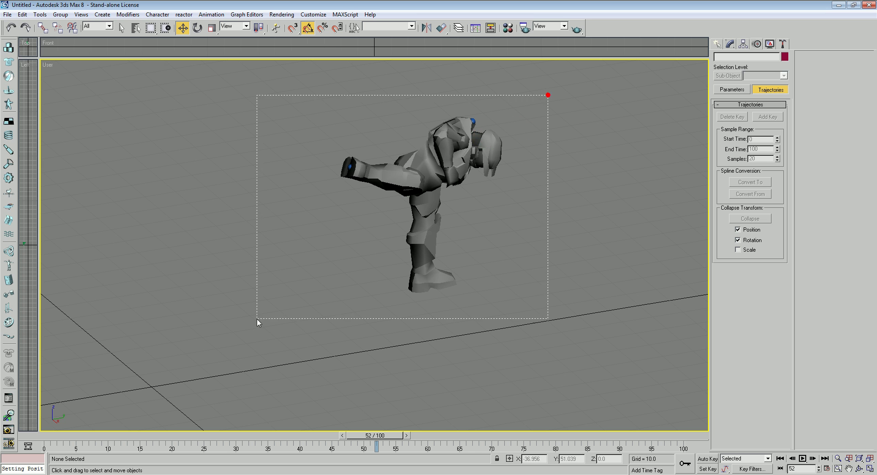
left_click_drag(343, 273, 239, 333)
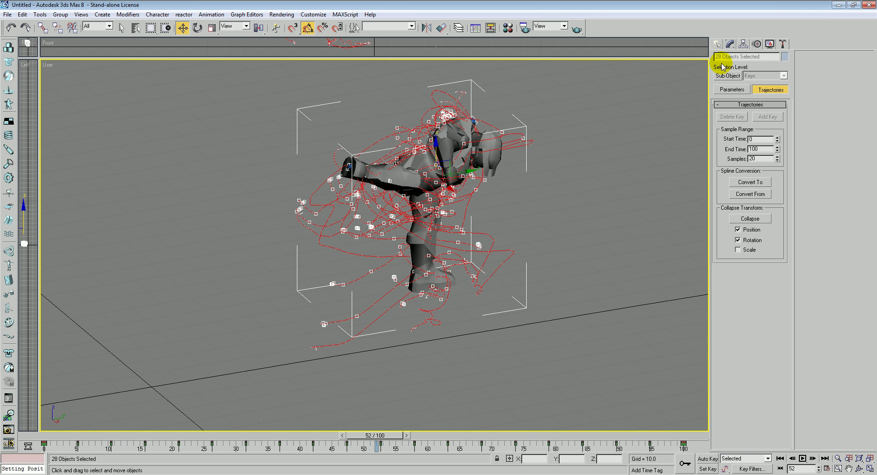
left_click(718, 45)
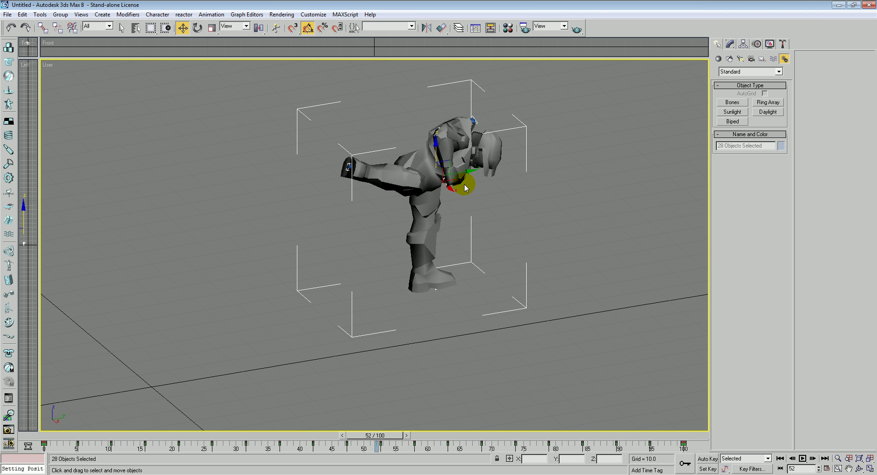
middle_click_drag(471, 175, 186, 235)
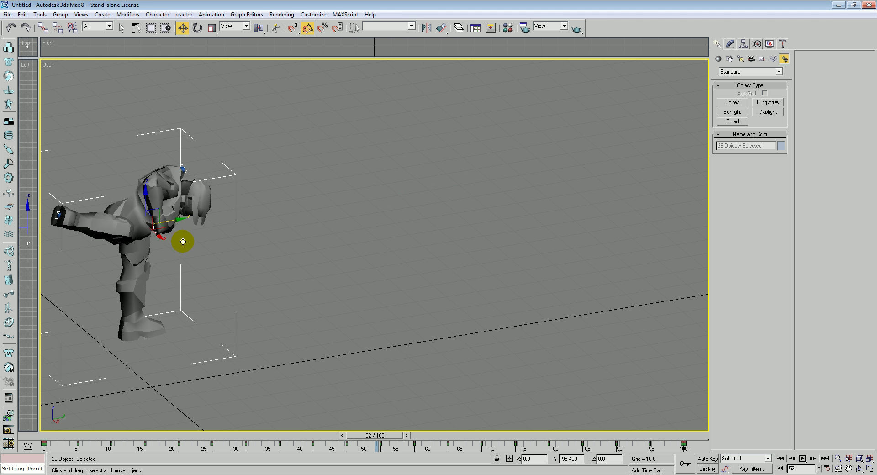
middle_click_drag(251, 276, 471, 266)
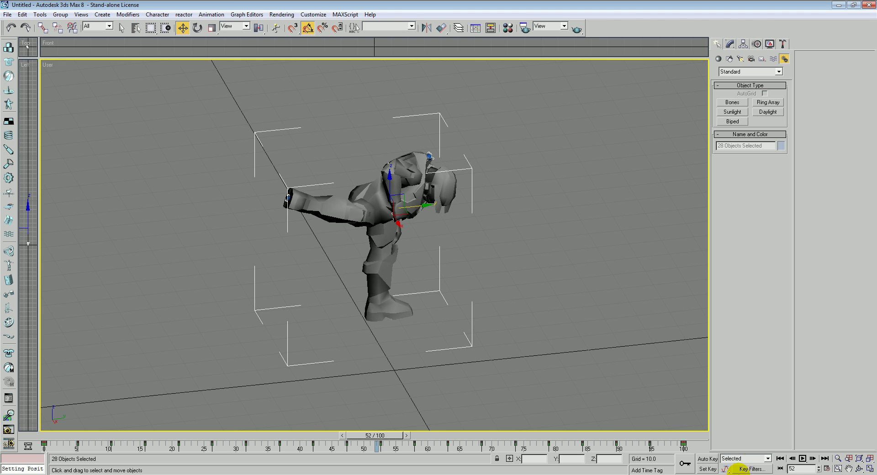
left_click(803, 459)
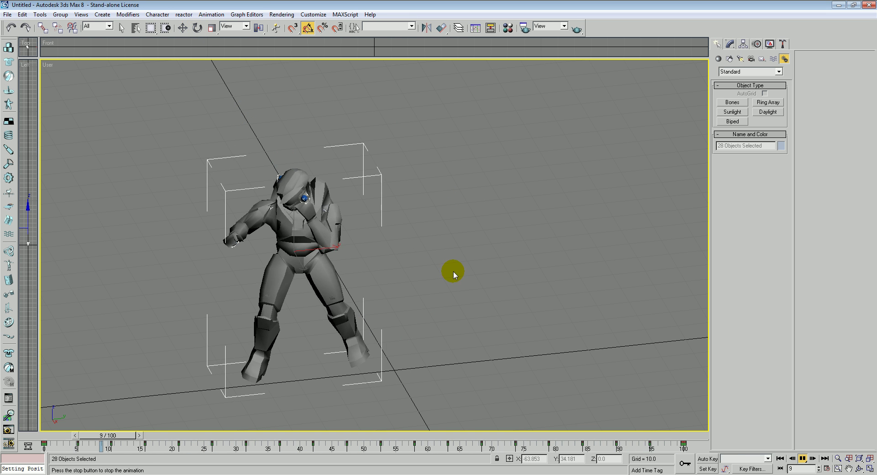
left_click(802, 459)
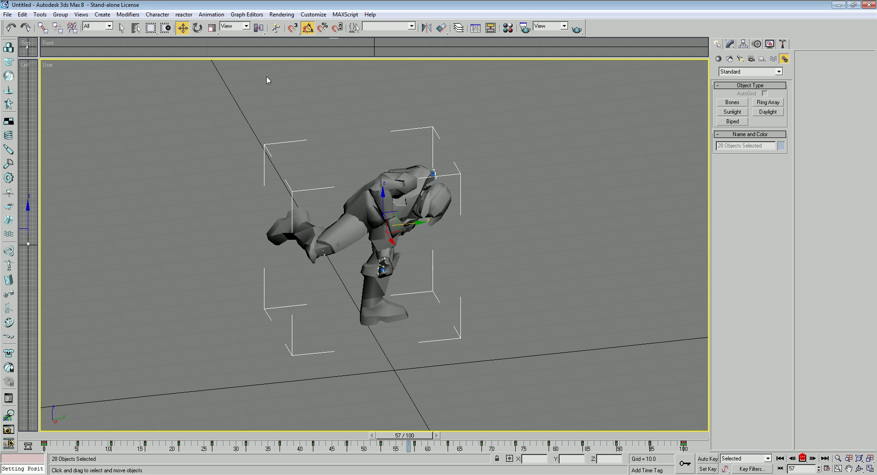
Try rotating the whole cyborg to face another direction, play the animation, and undo the rotation
left_click(197, 28)
left_click_drag(411, 238, 334, 254)
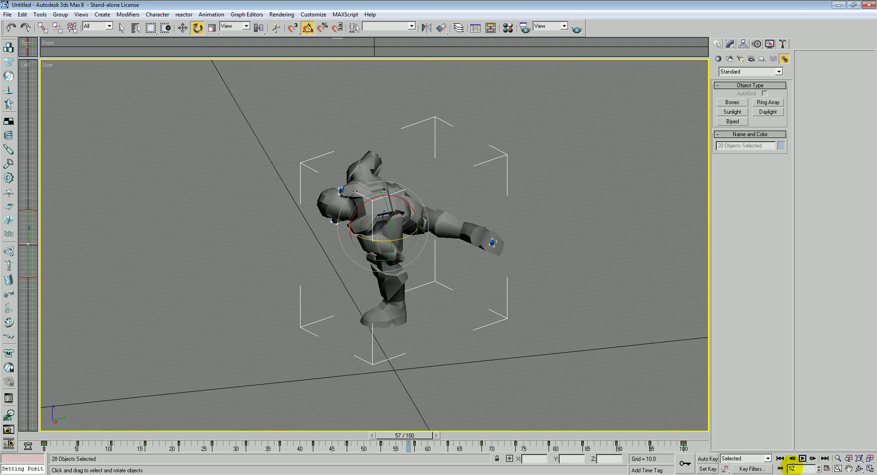
left_click(803, 459)
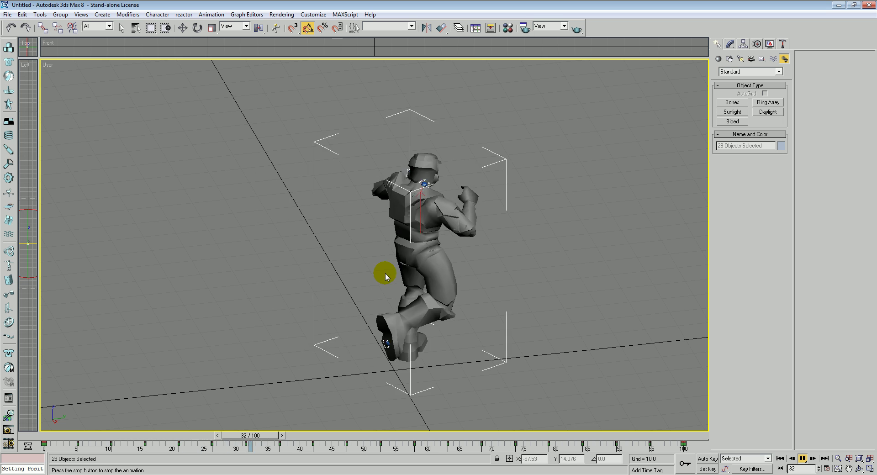
key("e")
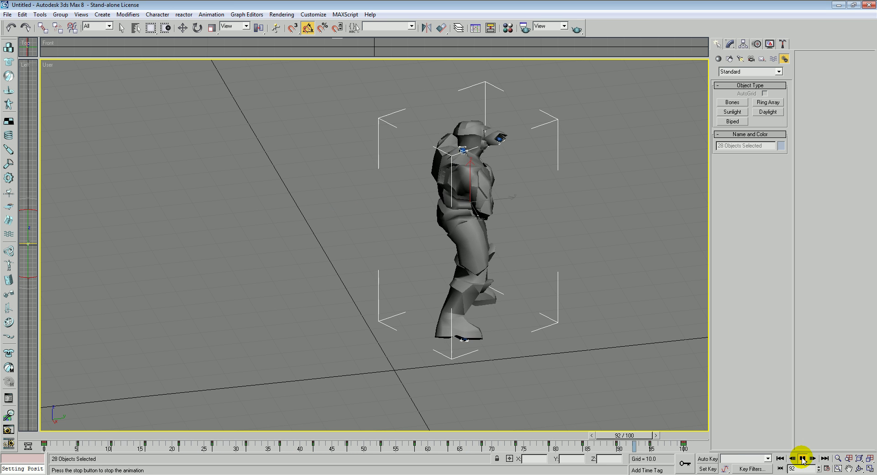
left_click(803, 459)
key("ctrl+z")
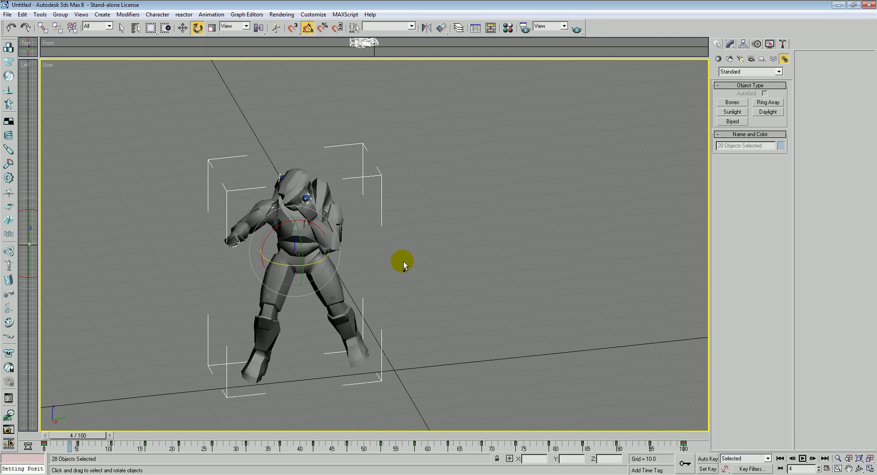
Replay the cyborg's animation in its original orientation and stop it at frame 33
left_click(808, 459)
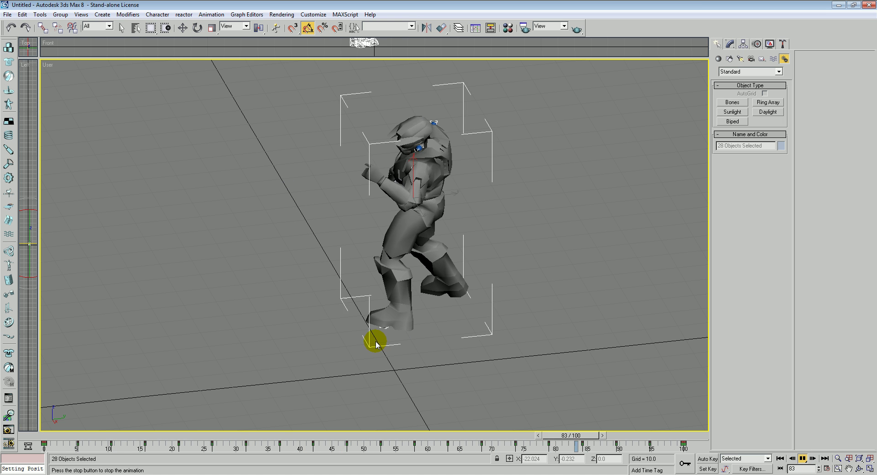
left_click(801, 459)
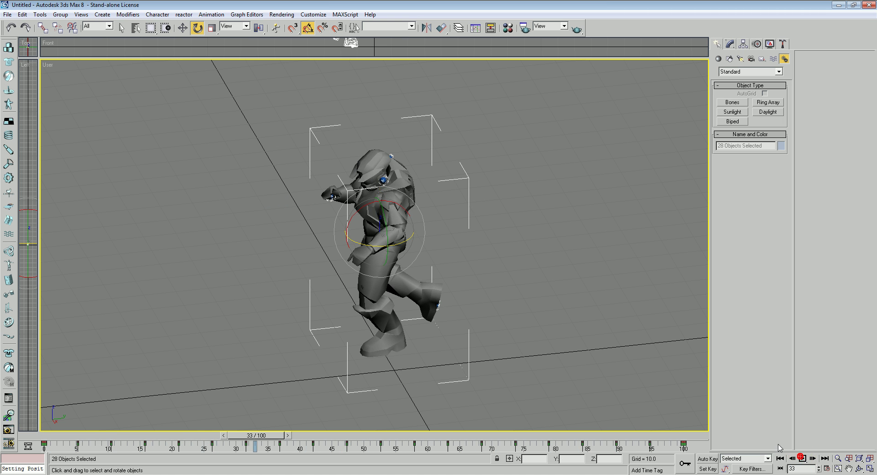